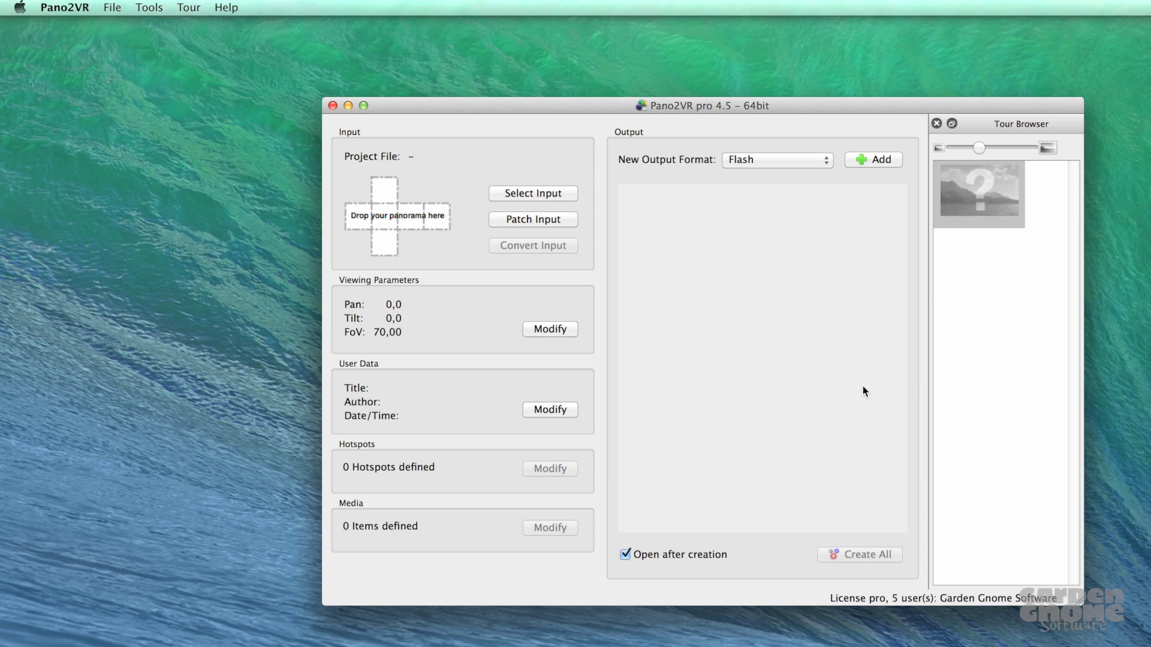
- Open the Skin Editor from the Tools menu, showing an empty 640×480 canvas
{"action": "left_click", "coordinate": [148, 8]}
{"action": "left_click", "coordinate": [163, 23]}
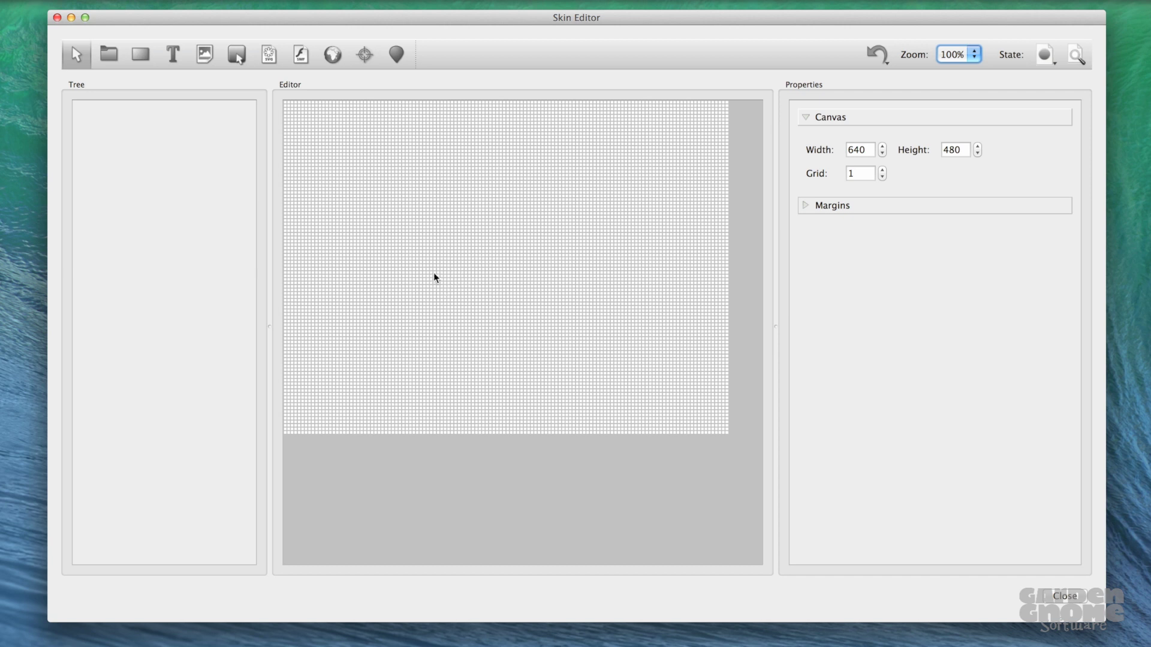
- Set the canvas grid to 10 and the zoom to 200%
{"action": "left_click", "coordinate": [856, 173]}
{"action": "type", "text": "10"}
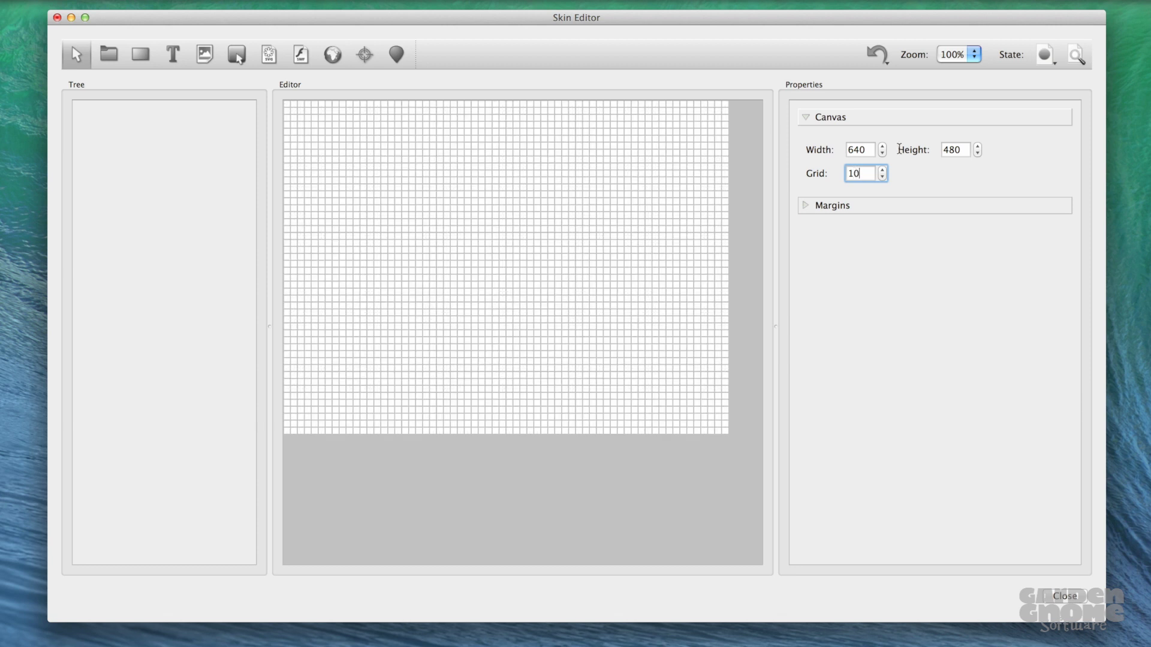
{"action": "left_click", "coordinate": [955, 60]}
{"action": "left_click", "coordinate": [956, 69]}
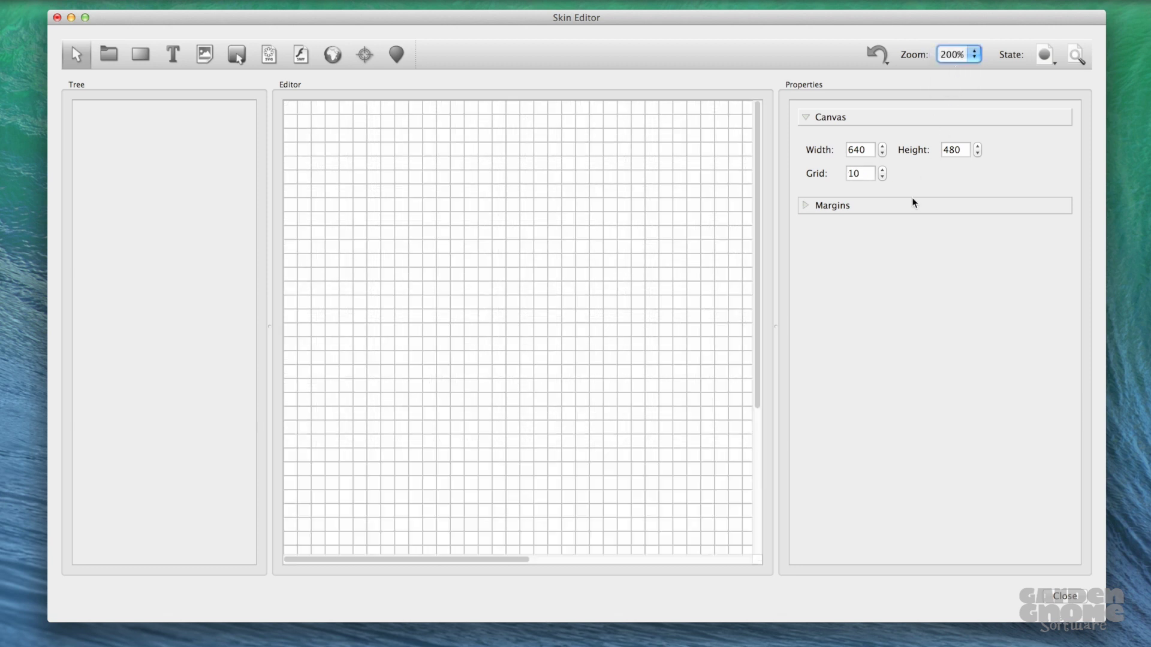
- Widen the canvas editing area by narrowing the tree panel and moving the divider
{"action": "left_click_drag", "start_coordinate": [267, 327], "coordinate": [199, 329]}
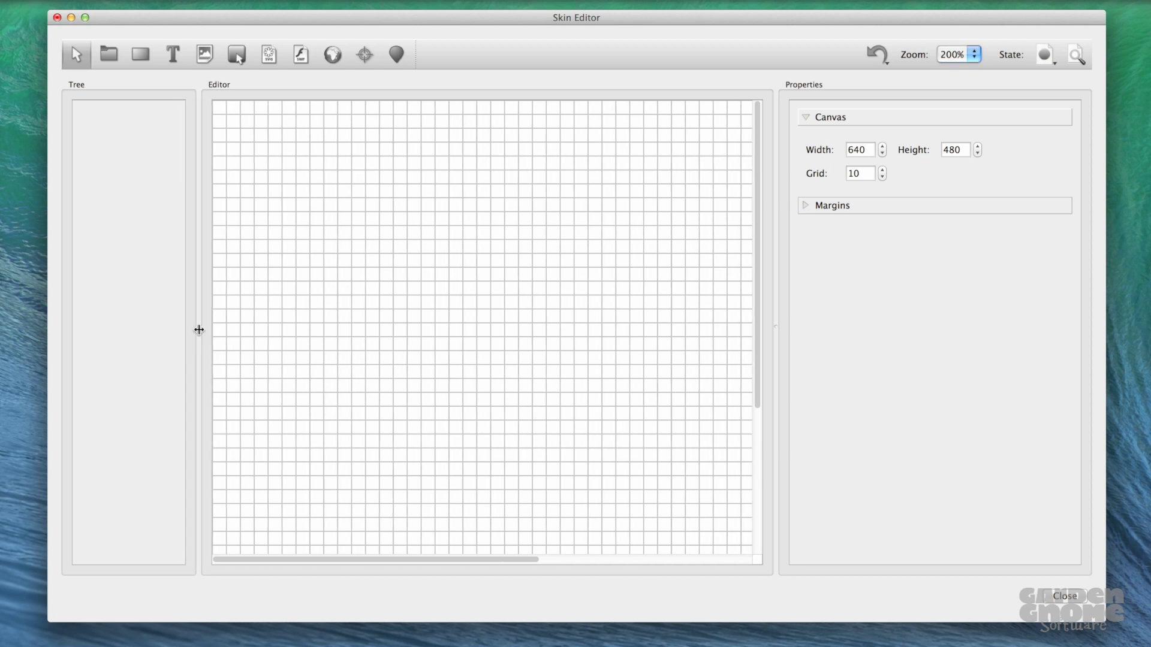
{"action": "left_click_drag", "start_coordinate": [776, 328], "coordinate": [784, 328]}
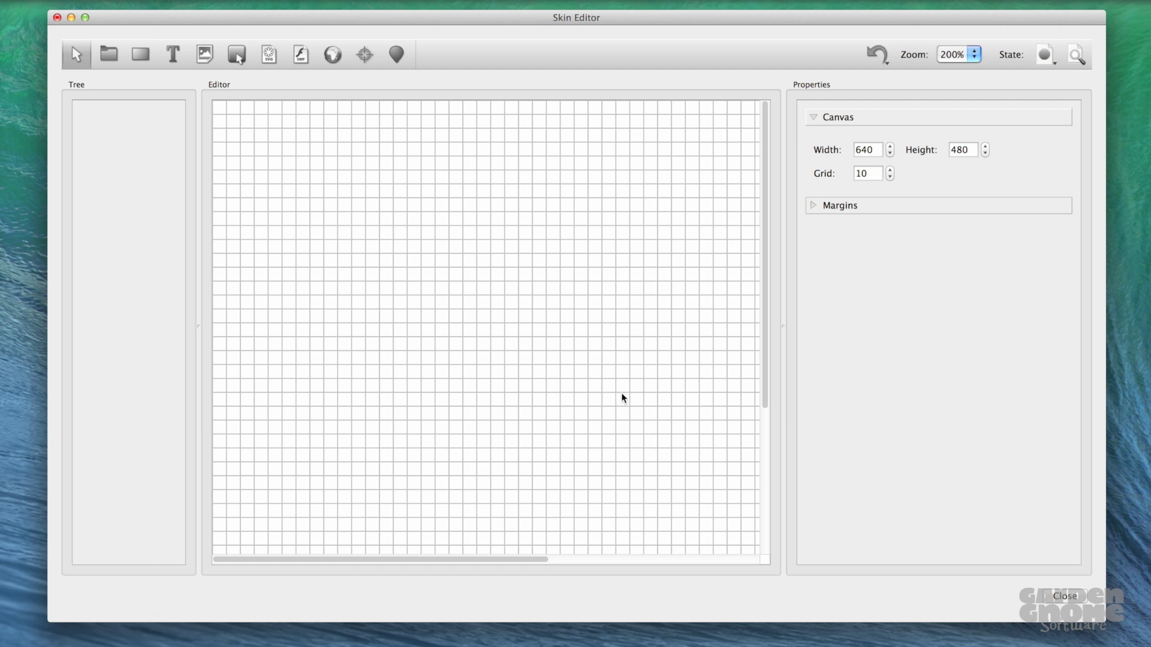
{"action": "left_click", "coordinate": [140, 55]}
- Draw a long thin bar rectangle on the canvas
{"action": "left_click_drag", "start_coordinate": [310, 282], "coordinate": [565, 297]}
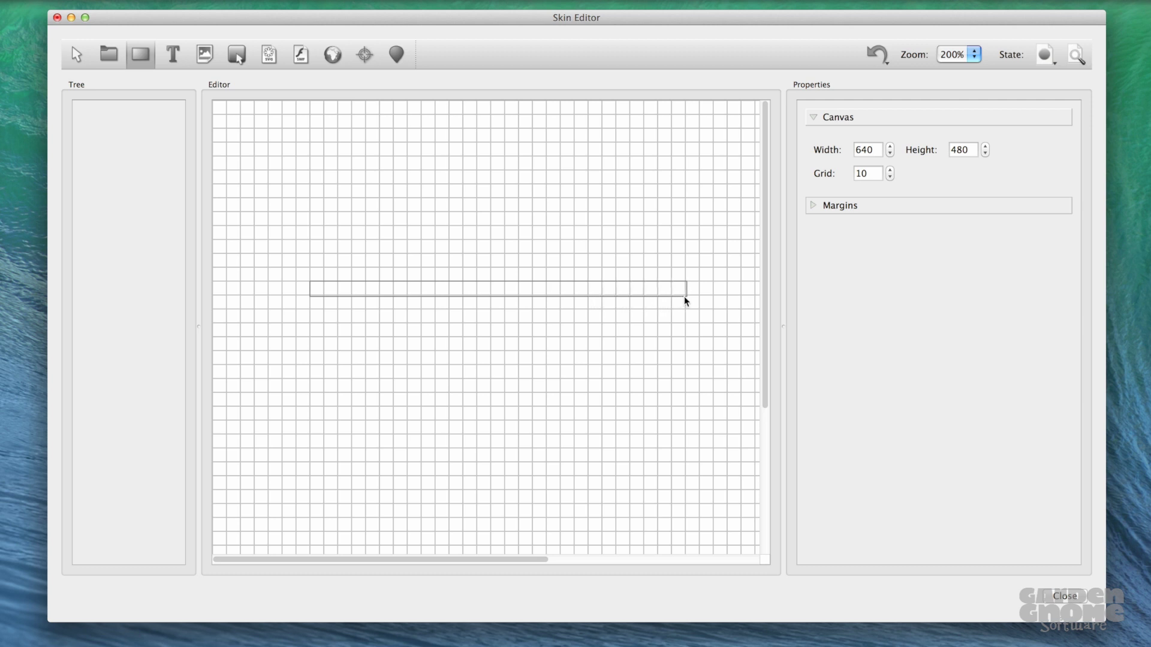
{"action": "left_click_drag", "start_coordinate": [684, 296], "coordinate": [684, 296]}
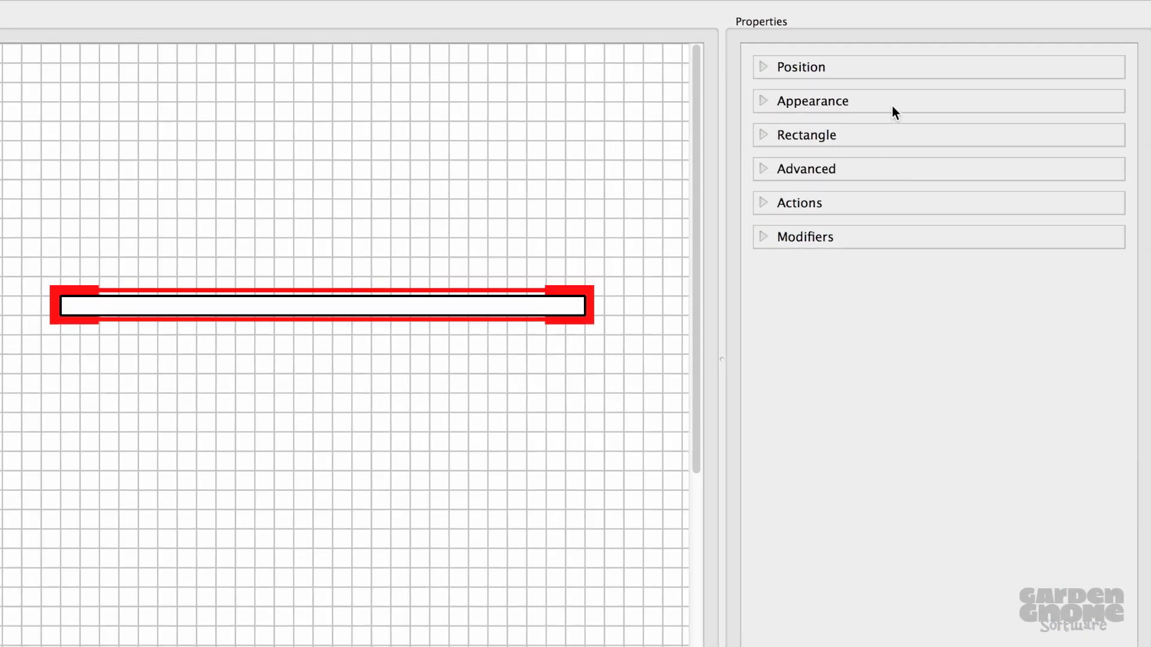
{"action": "left_click", "coordinate": [892, 112]}
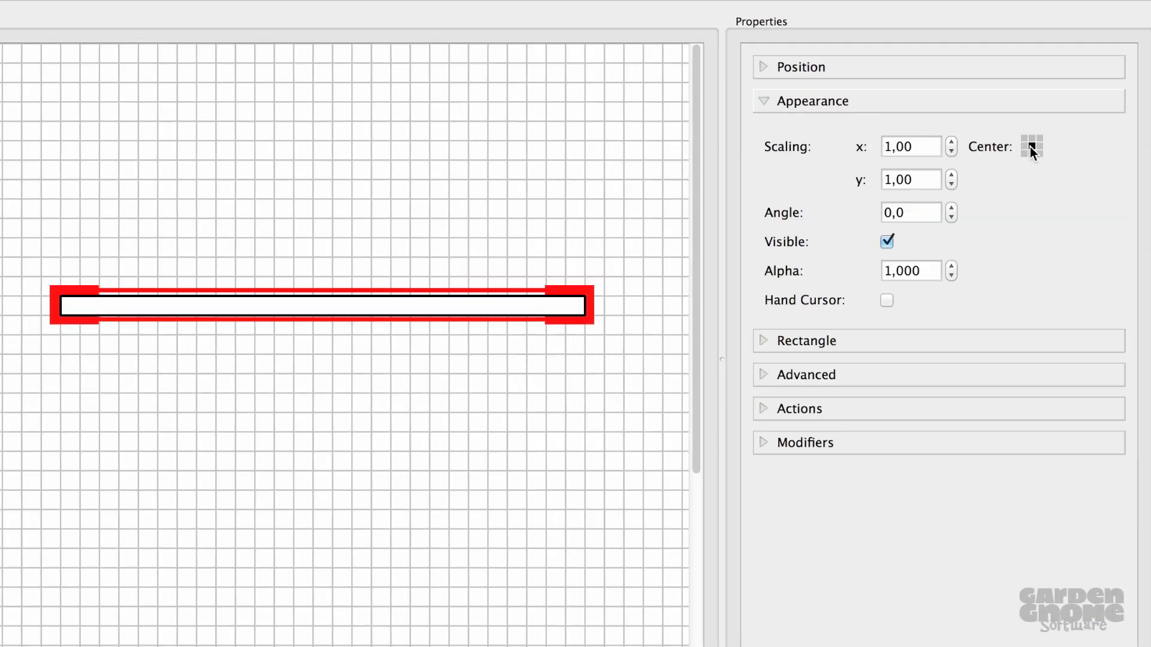
{"action": "left_click", "coordinate": [1012, 338]}
- Give the bar a light blue background colour with alpha 130
{"action": "left_click", "coordinate": [923, 209]}
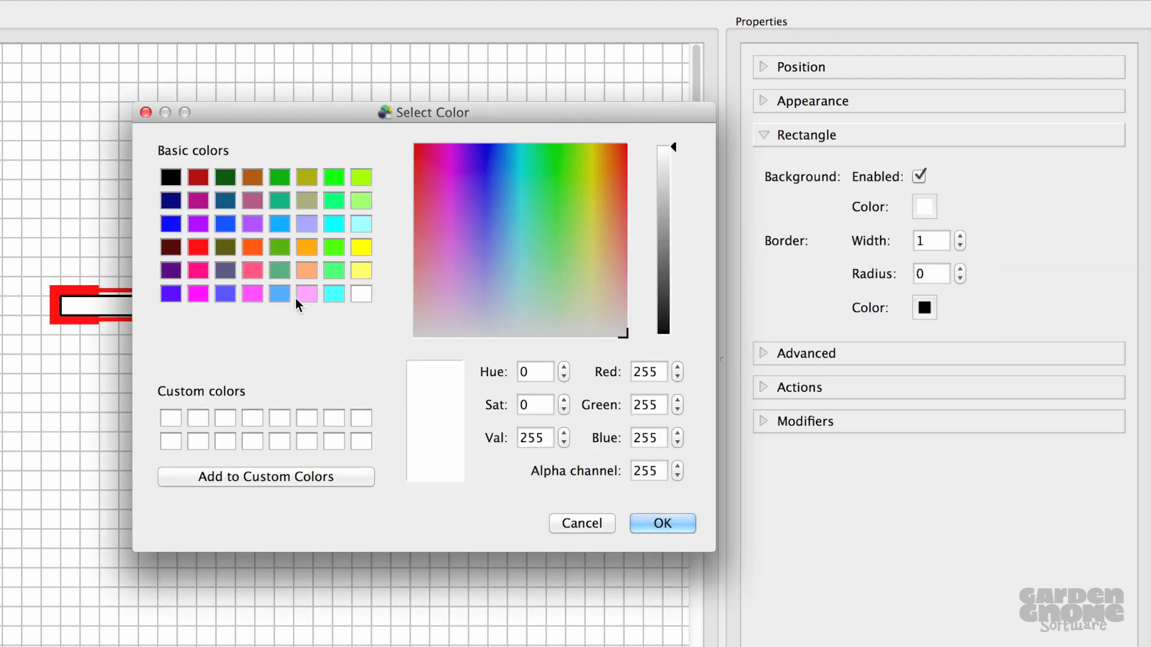
{"action": "left_click", "coordinate": [279, 293]}
{"action": "double_click", "coordinate": [646, 470]}
{"action": "type", "text": "130"}
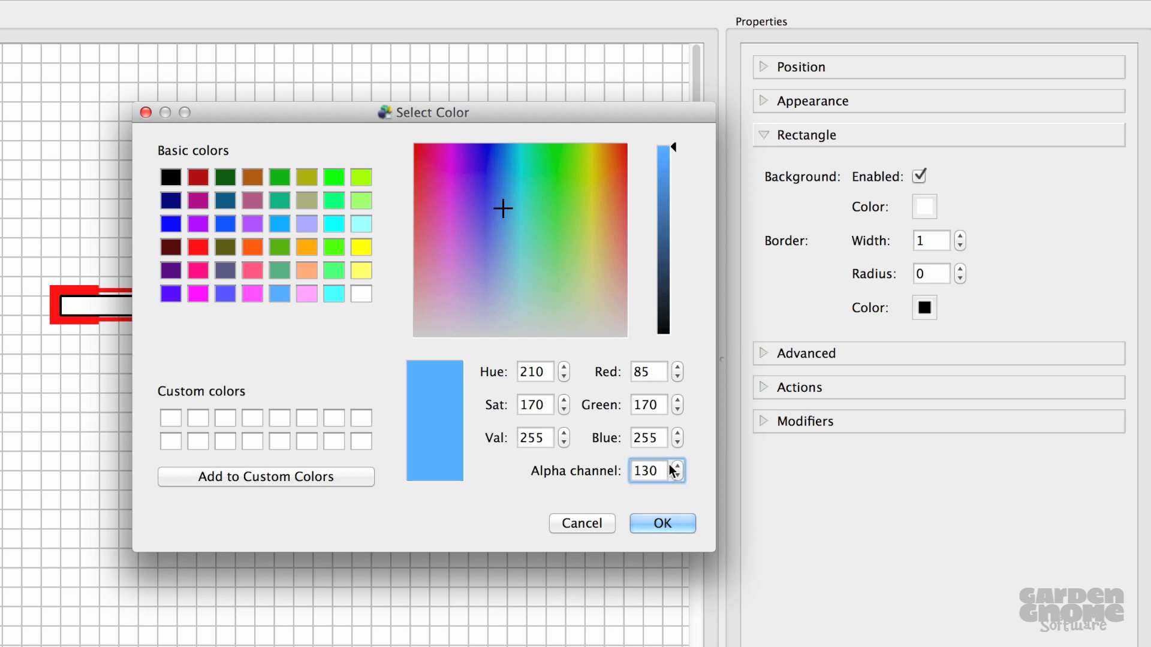
{"action": "left_click", "coordinate": [671, 520]}
- Set the bar's border colour to white and its corner radius to 2
{"action": "left_click", "coordinate": [926, 307]}
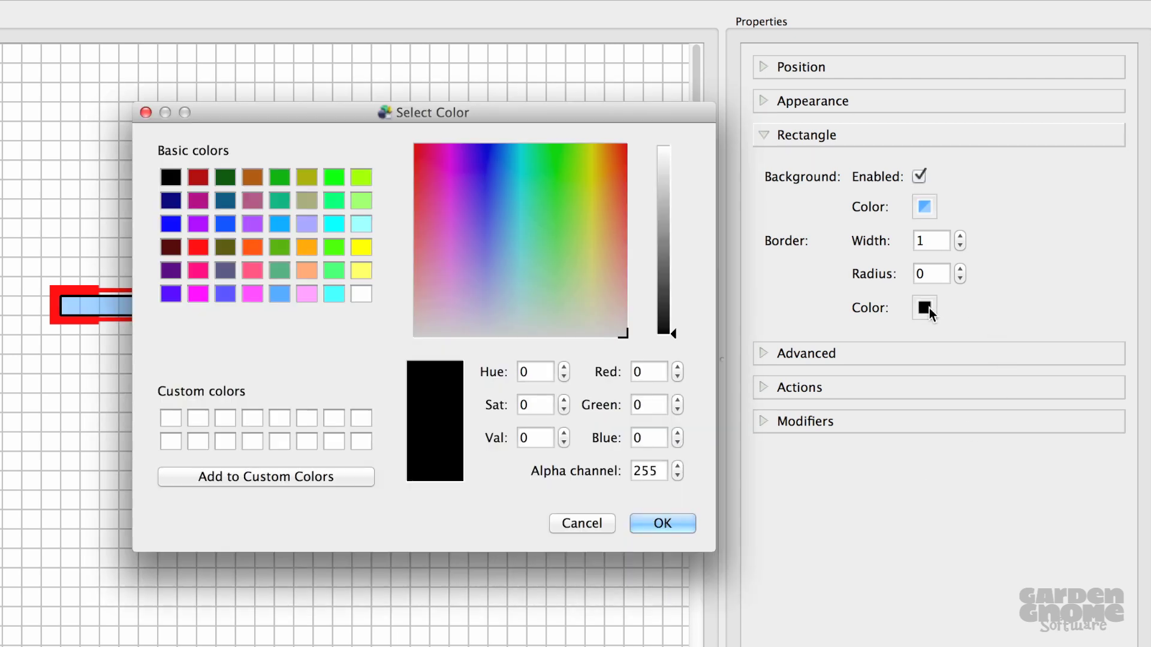
{"action": "left_click", "coordinate": [361, 293]}
{"action": "left_click", "coordinate": [669, 519]}
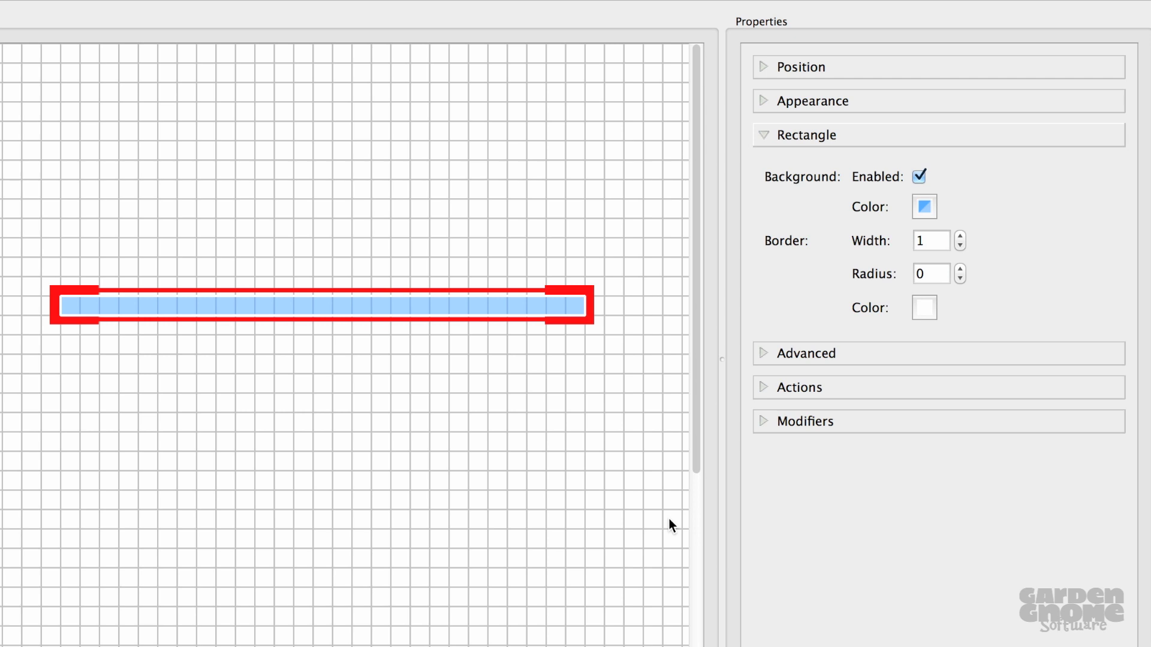
{"action": "left_click", "coordinate": [960, 269]}
{"action": "left_click", "coordinate": [960, 269]}
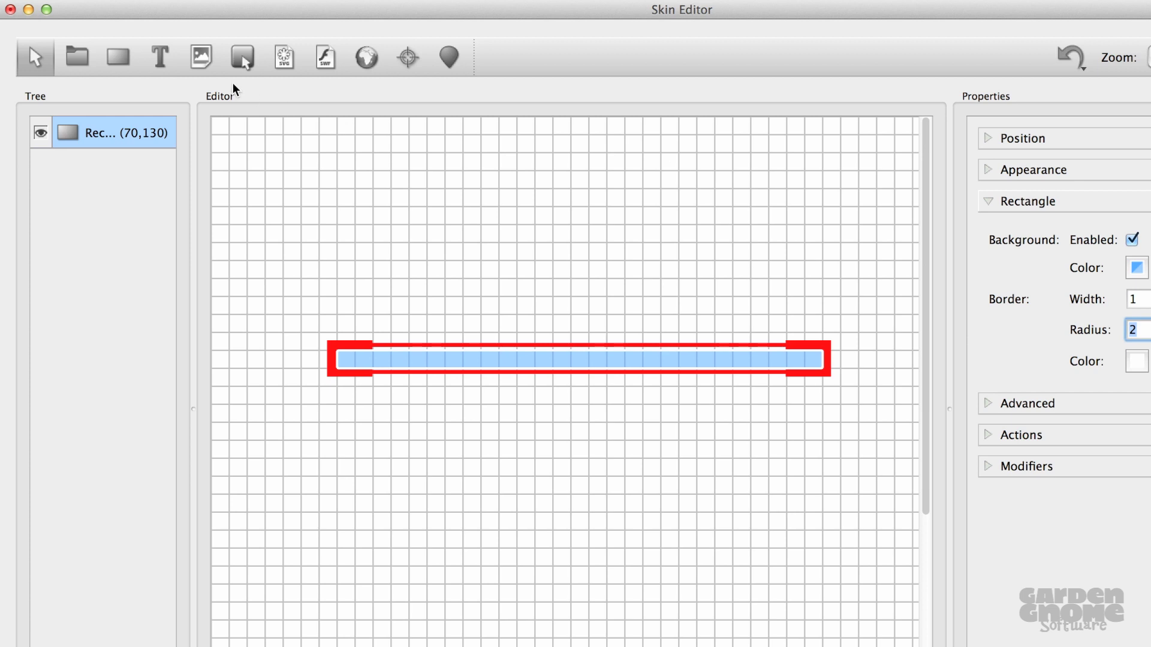
- Draw a text box above the bar and change its text to <b>Loading....$p%</b>
{"action": "key", "text": "t"}
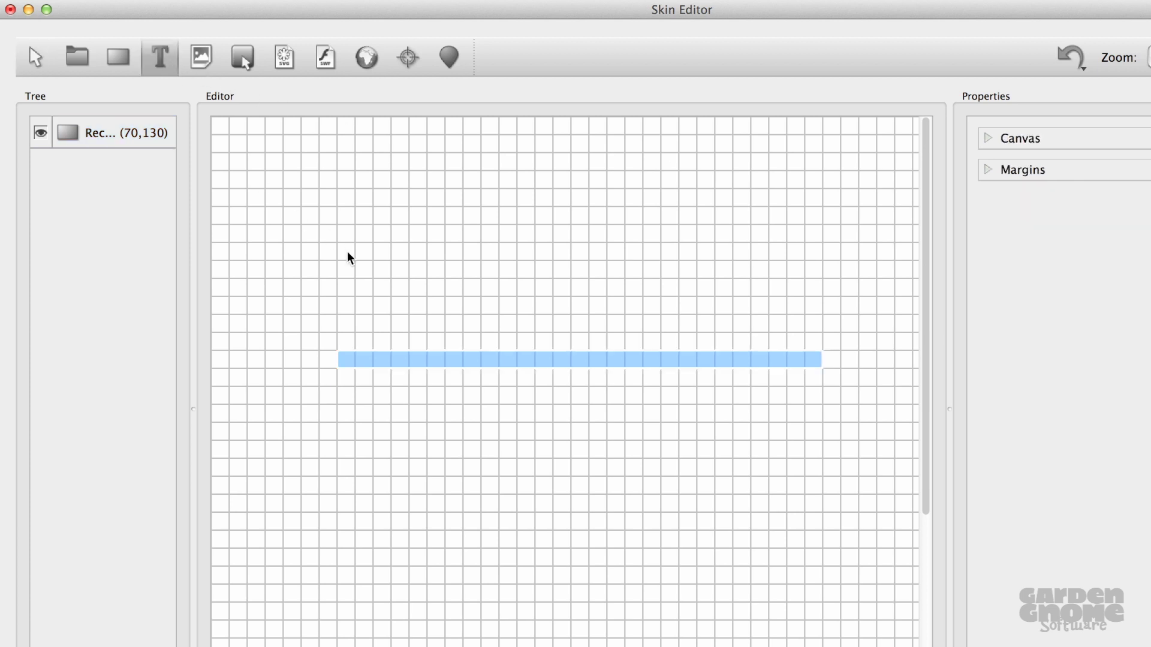
{"action": "left_click_drag", "start_coordinate": [345, 300], "coordinate": [805, 318]}
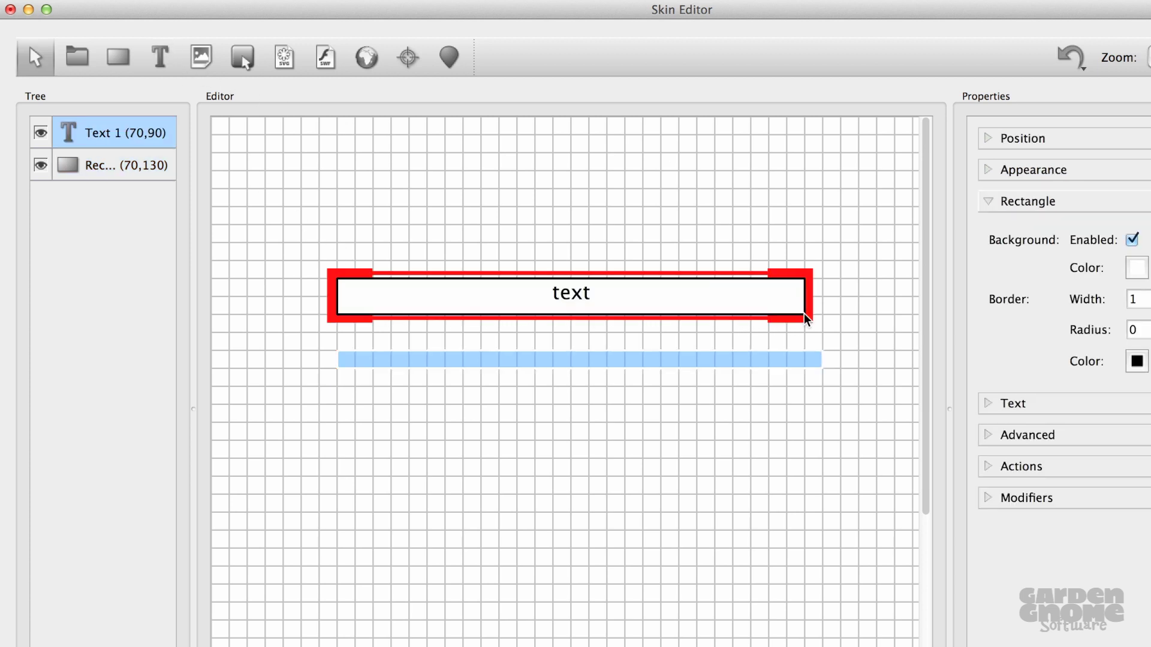
{"action": "double_click", "coordinate": [567, 294]}
{"action": "left_click_drag", "start_coordinate": [602, 294], "coordinate": [515, 294]}
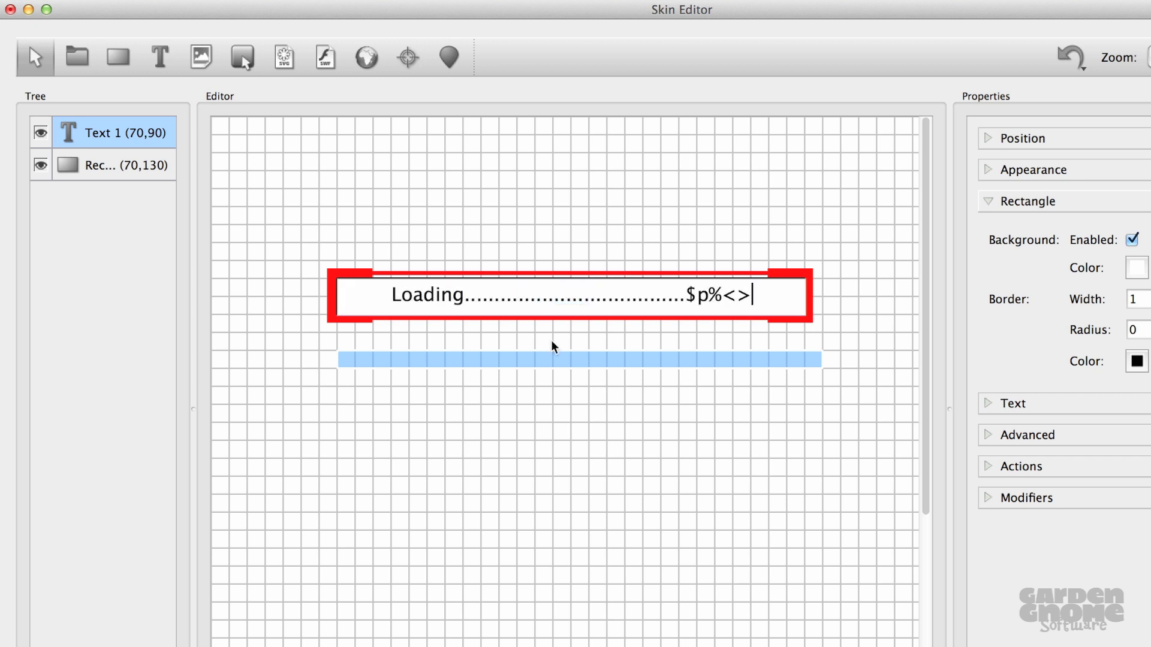
{"action": "type", "text": "/"}
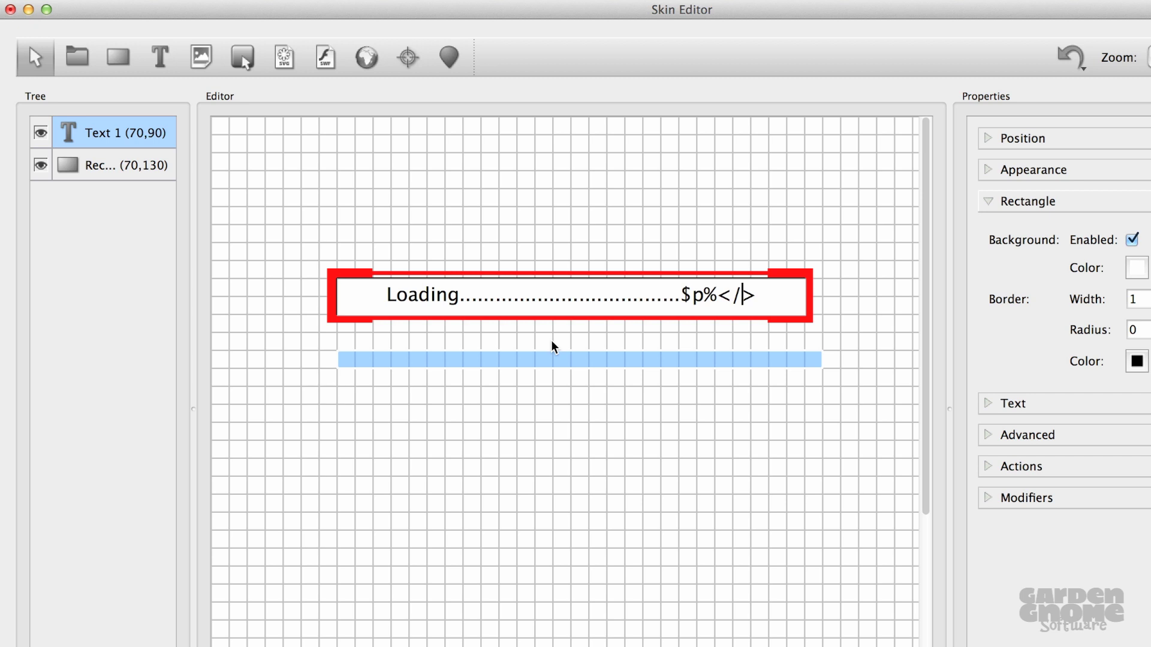
{"action": "type", "text": "b"}
{"action": "left_click", "coordinate": [383, 294]}
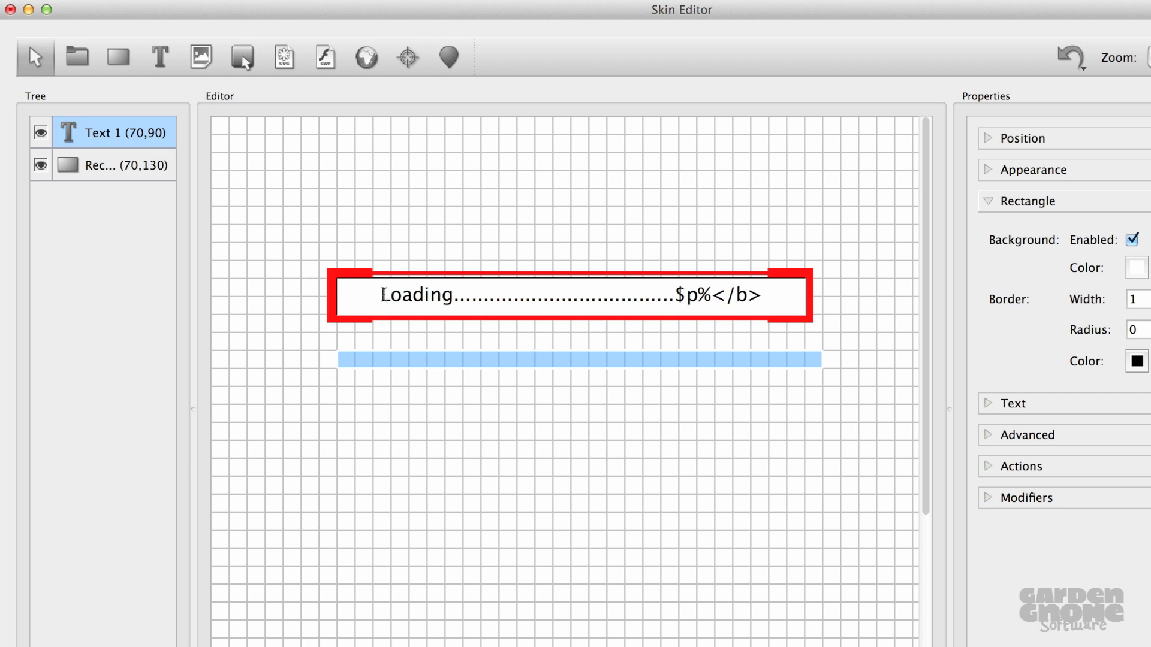
{"action": "type", "text": "<>"}
{"action": "key", "text": "Left"}
{"action": "type", "text": "b"}
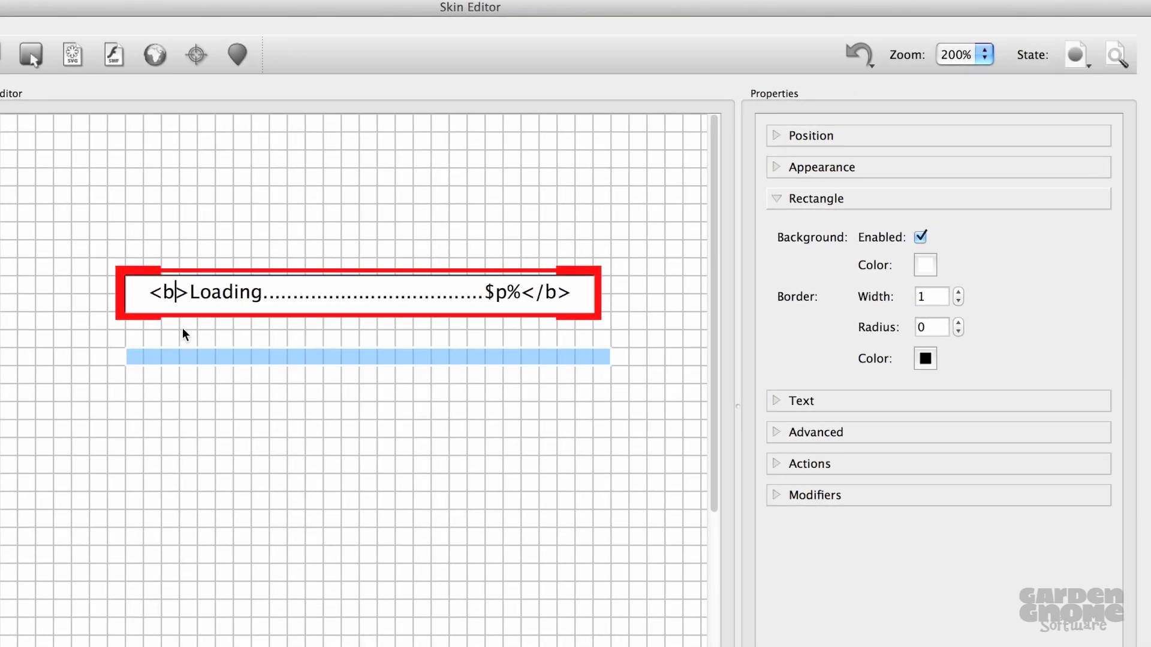
- Turn off the loading text's background and set its border width to 0
{"action": "left_click", "coordinate": [923, 236]}
{"action": "left_click", "coordinate": [923, 237]}
{"action": "left_click", "coordinate": [957, 301]}
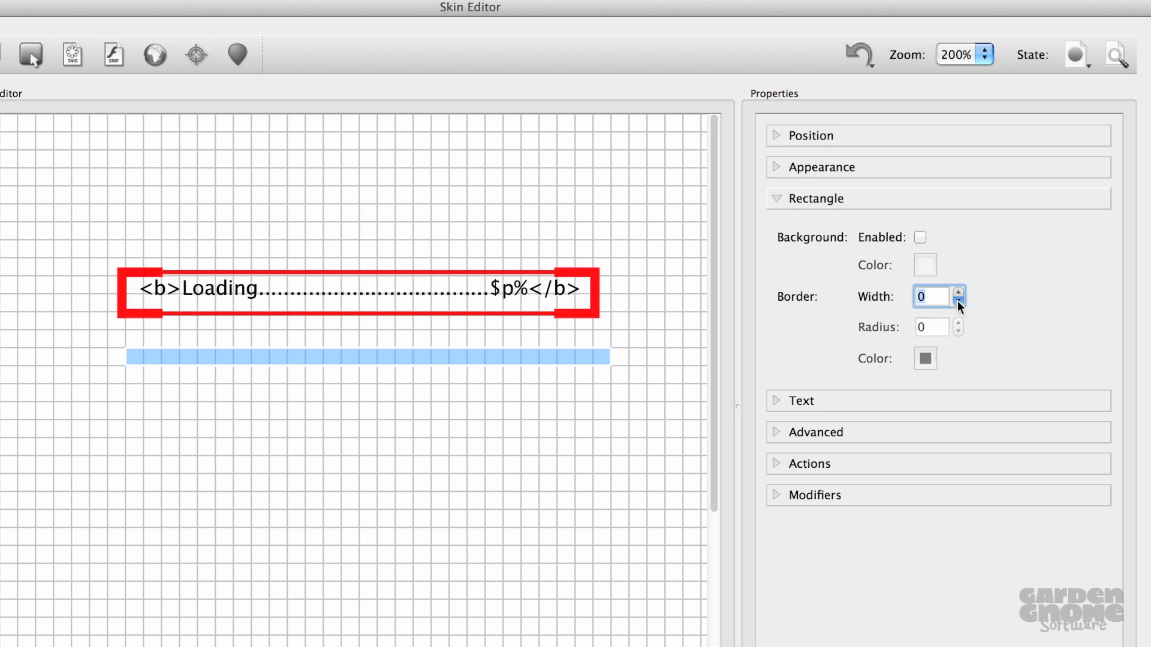
- Left-align the loading text and check it in Live Preview
{"action": "left_click", "coordinate": [994, 399]}
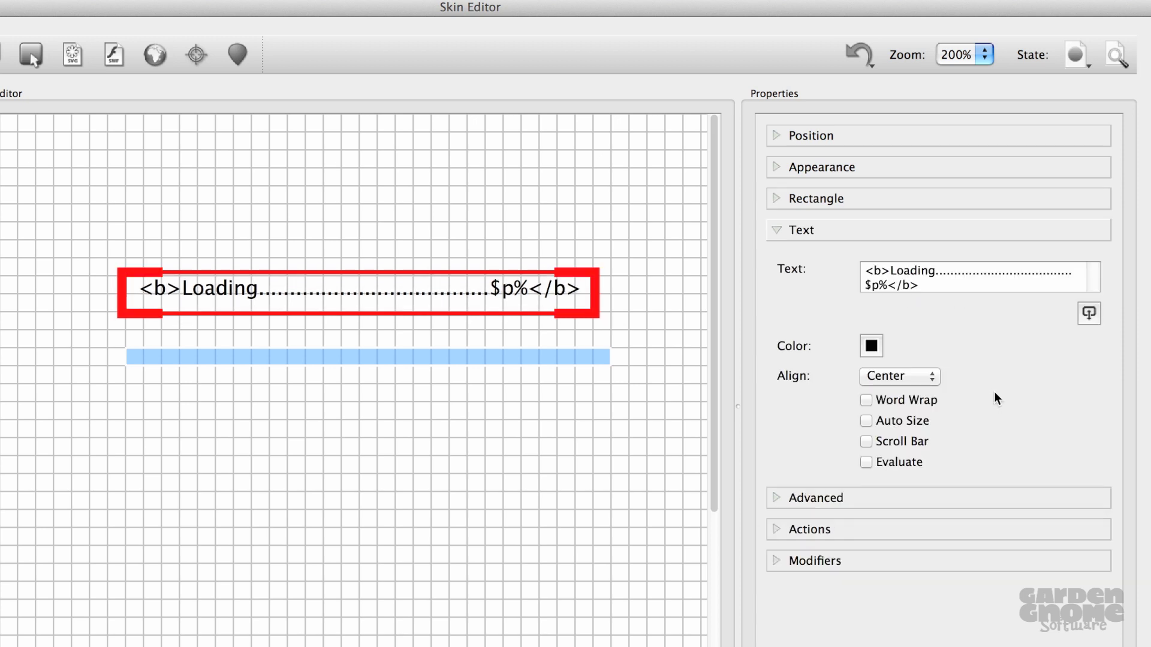
{"action": "left_click", "coordinate": [902, 377]}
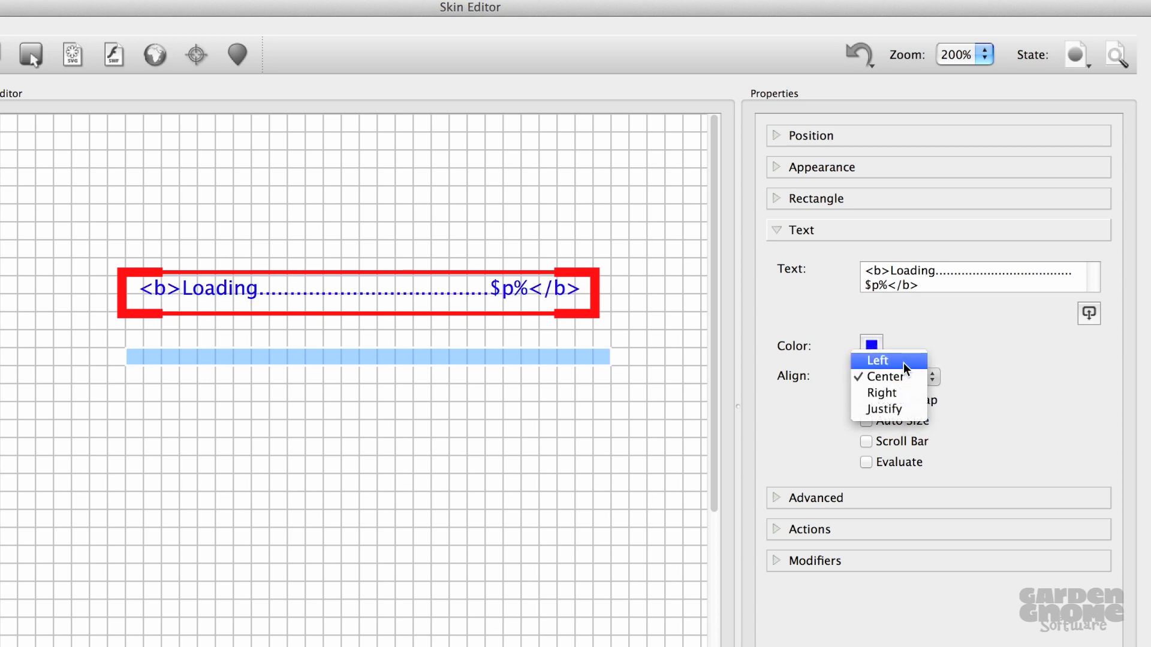
{"action": "left_click", "coordinate": [904, 362]}
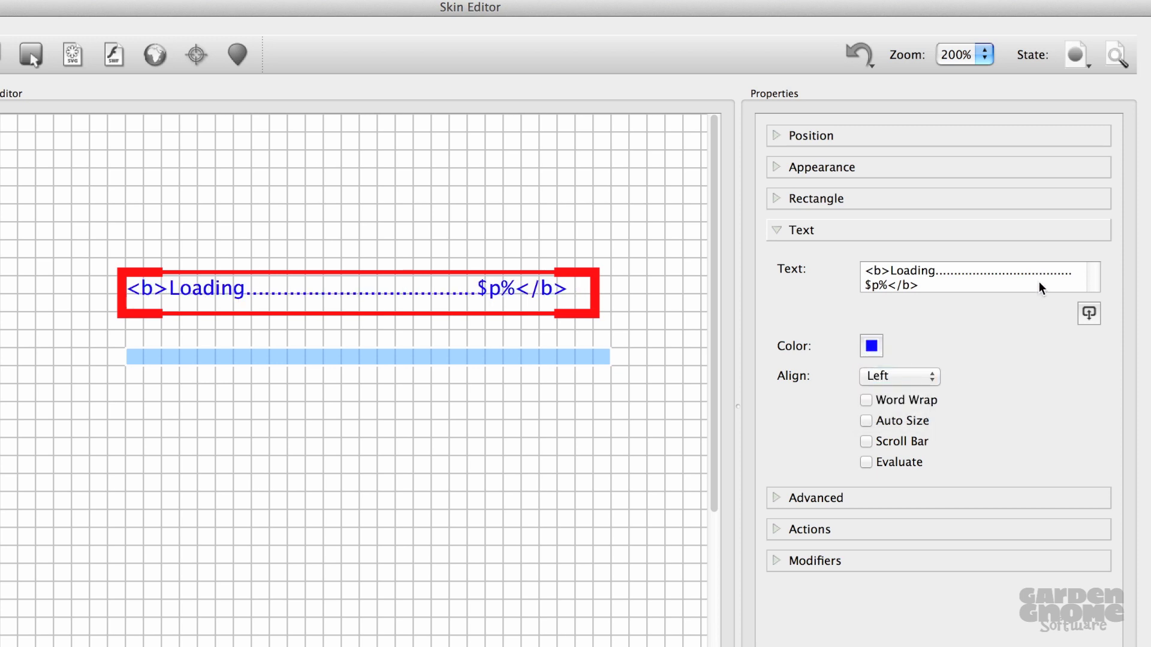
{"action": "left_click", "coordinate": [1116, 57]}
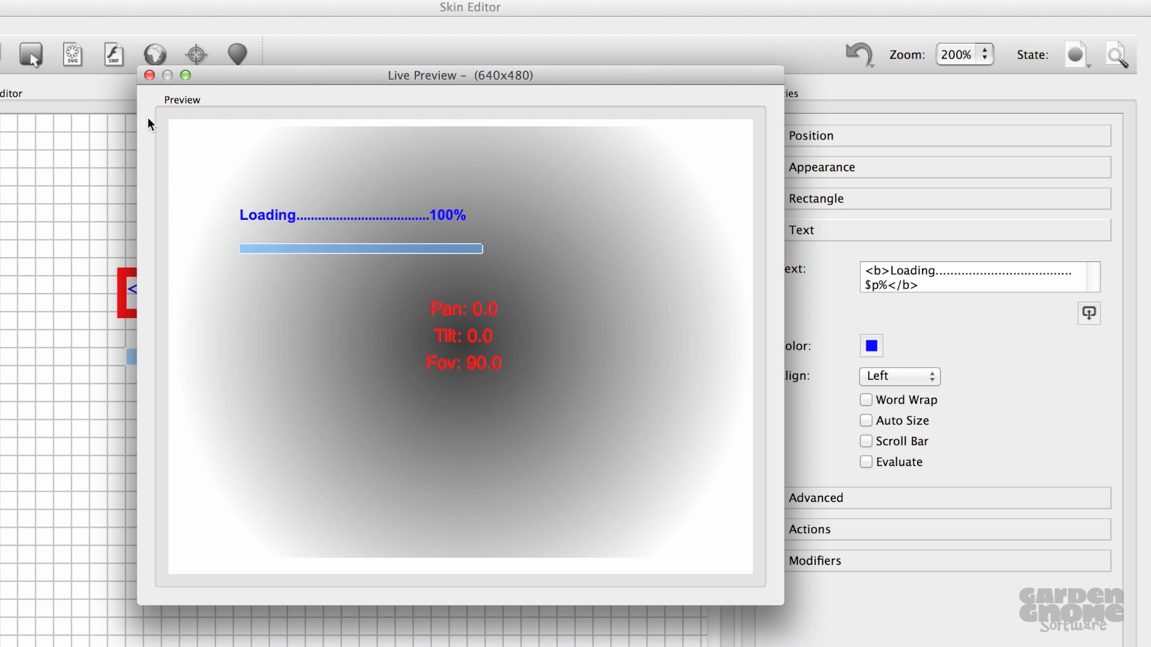
{"action": "left_click", "coordinate": [150, 76]}
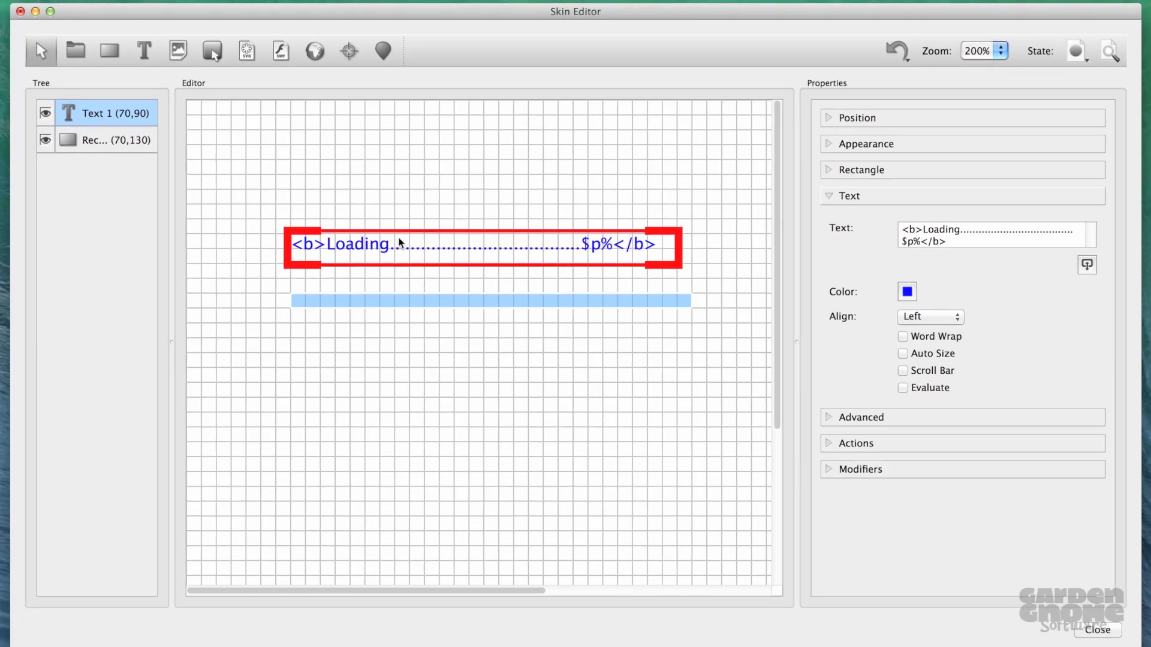
- Move the loading text down to (70,100) and wrap the text and bar in a new container
{"action": "left_click_drag", "start_coordinate": [402, 255], "coordinate": [400, 257]}
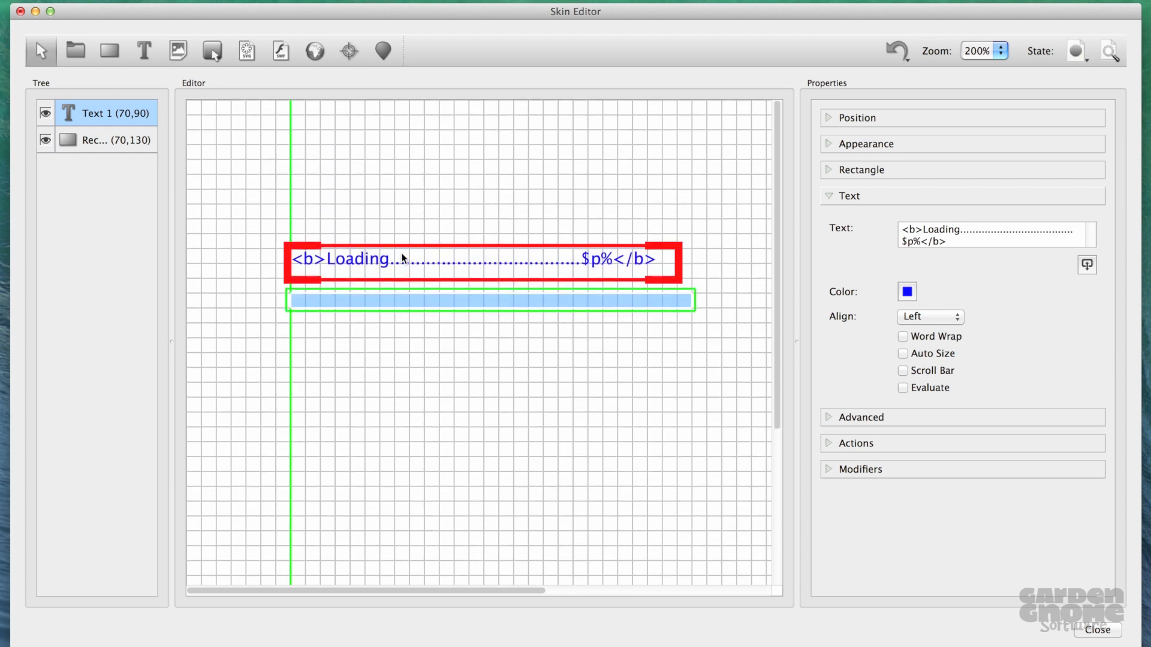
{"action": "left_click", "coordinate": [77, 52]}
{"action": "left_click_drag", "start_coordinate": [266, 228], "coordinate": [738, 349]}
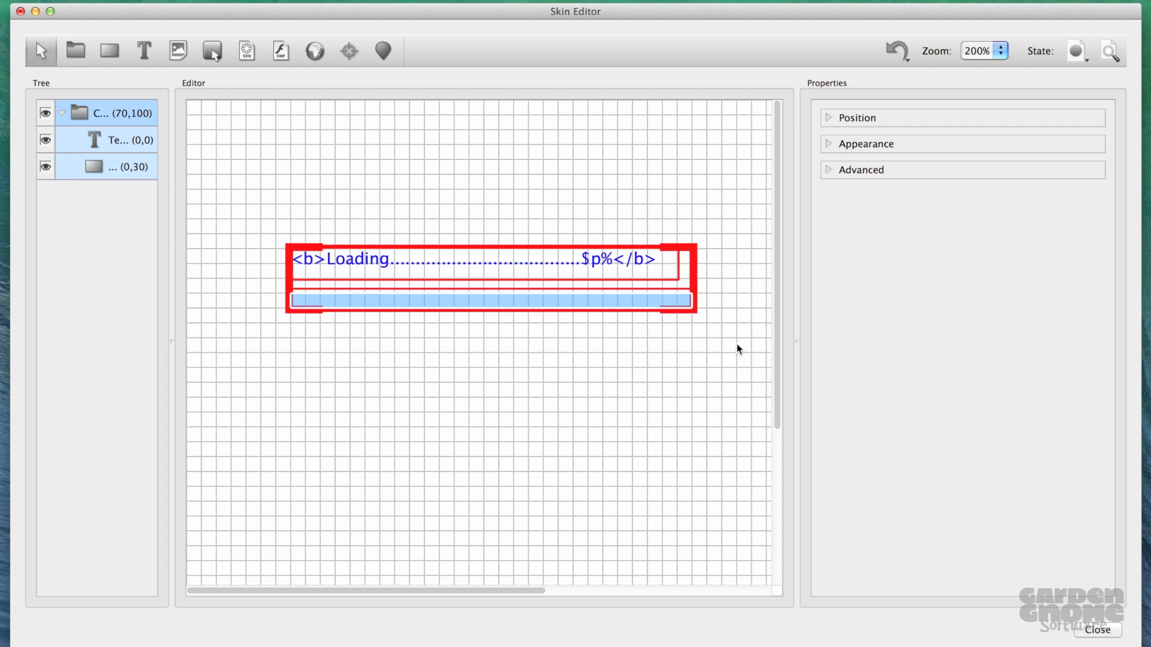
- Give the container the ID 'Loading Bar' and set its anchor to the centre cell
{"action": "left_click", "coordinate": [134, 106]}
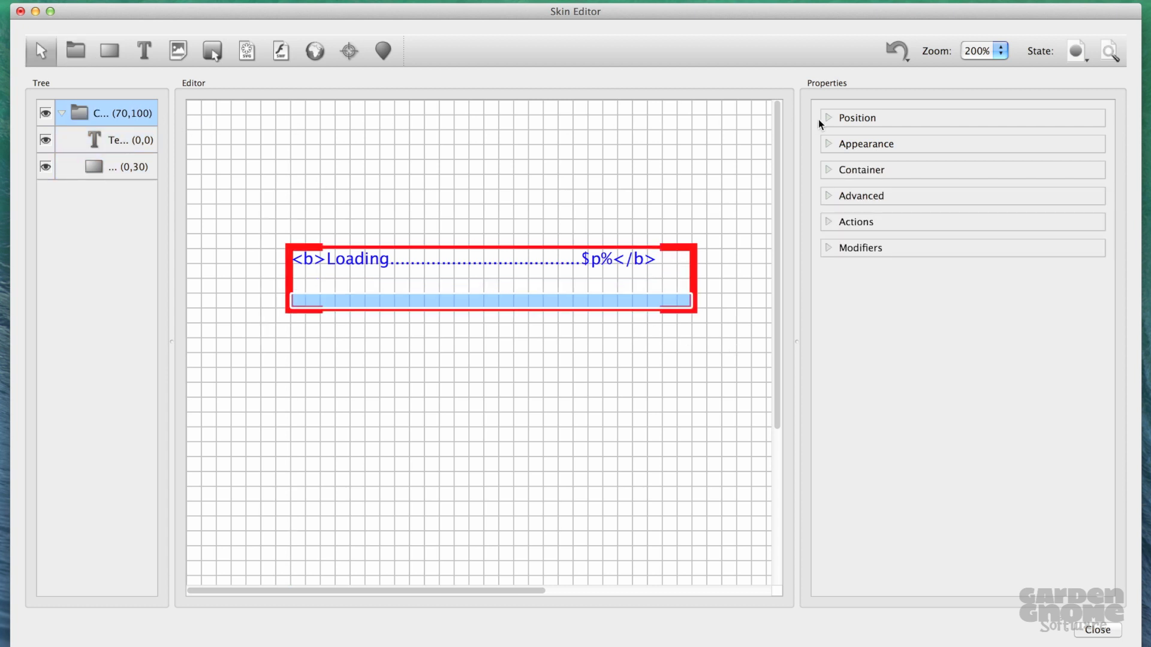
{"action": "left_click", "coordinate": [848, 119]}
{"action": "left_click", "coordinate": [976, 151]}
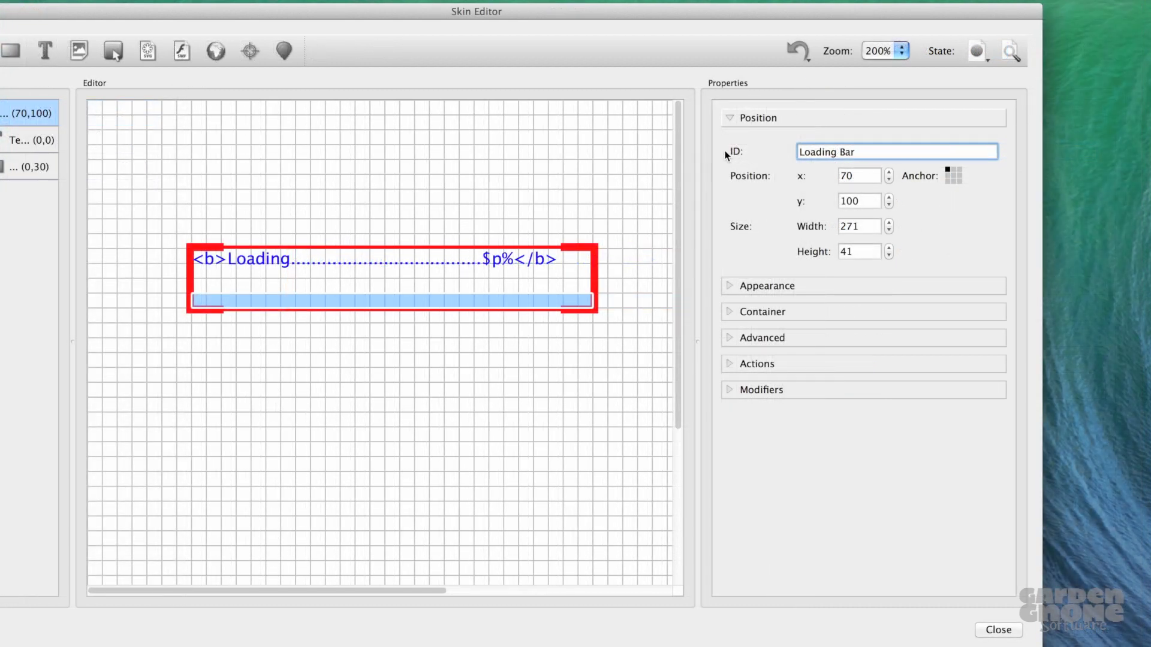
{"action": "left_click", "coordinate": [953, 175]}
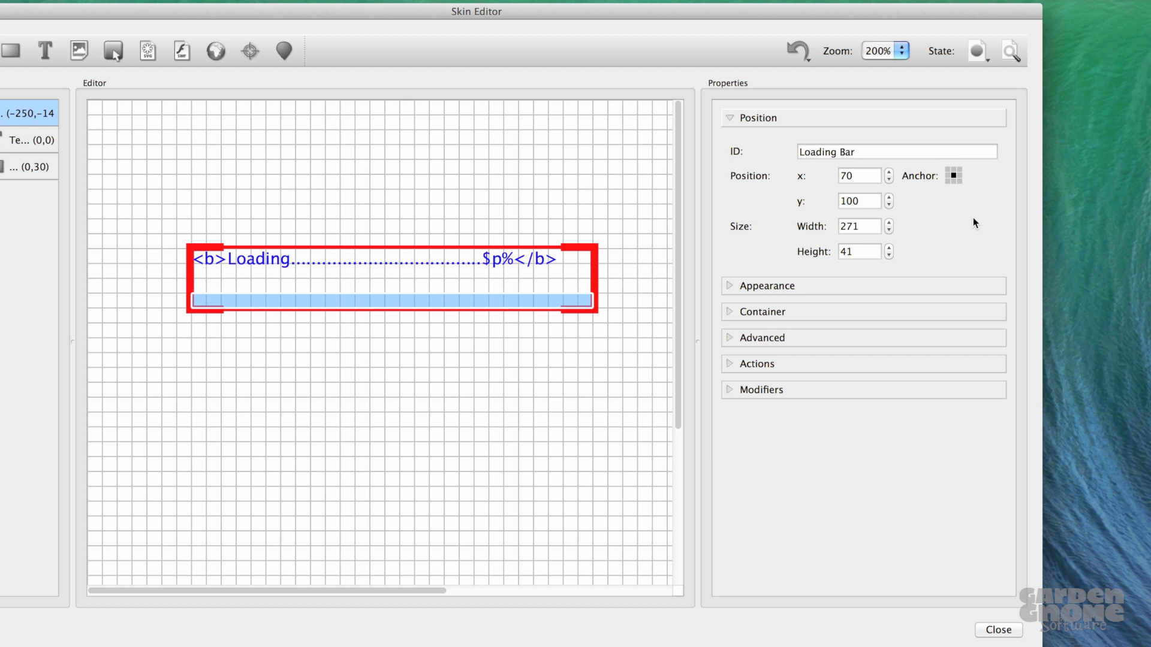
- Add a container action with Source Loaded, Action Hide Element, Target $self
{"action": "left_click", "coordinate": [959, 365]}
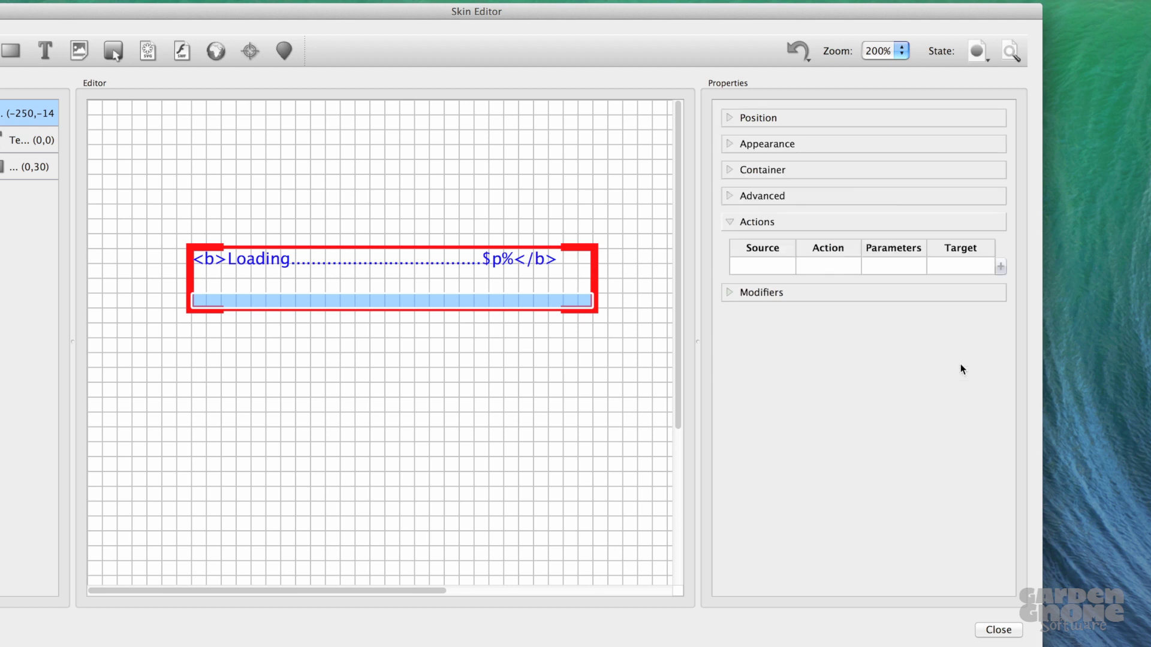
{"action": "double_click", "coordinate": [775, 265]}
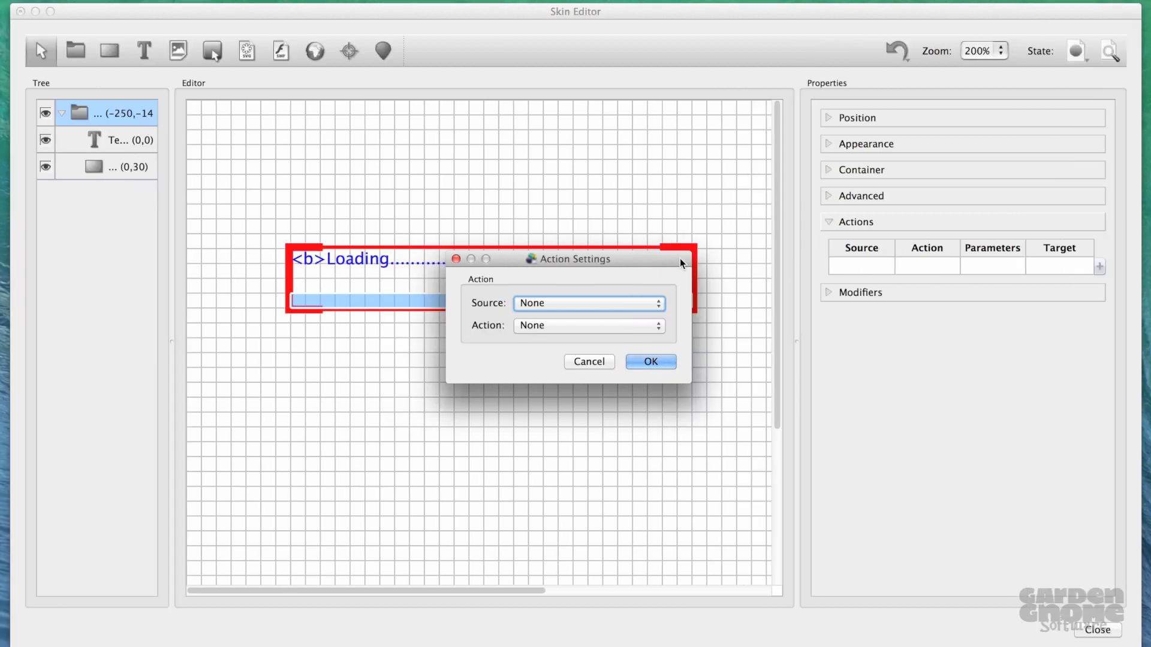
{"action": "left_click", "coordinate": [638, 303]}
{"action": "left_click", "coordinate": [631, 472]}
{"action": "left_click", "coordinate": [639, 329]}
{"action": "left_click", "coordinate": [622, 576]}
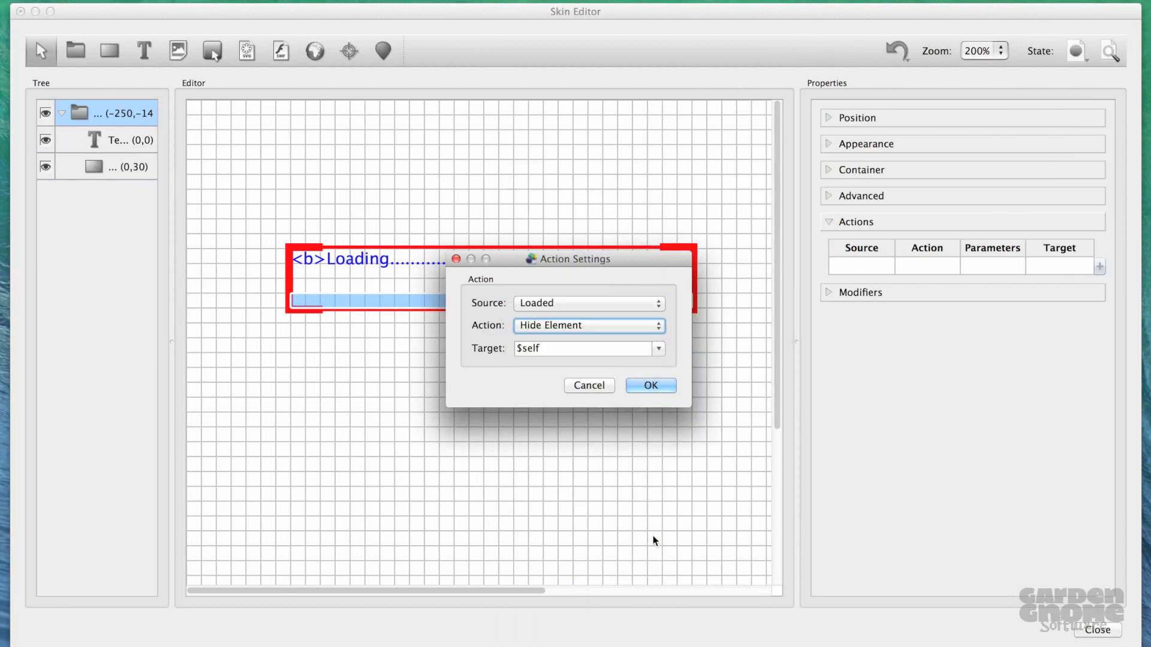
{"action": "left_click", "coordinate": [654, 385]}
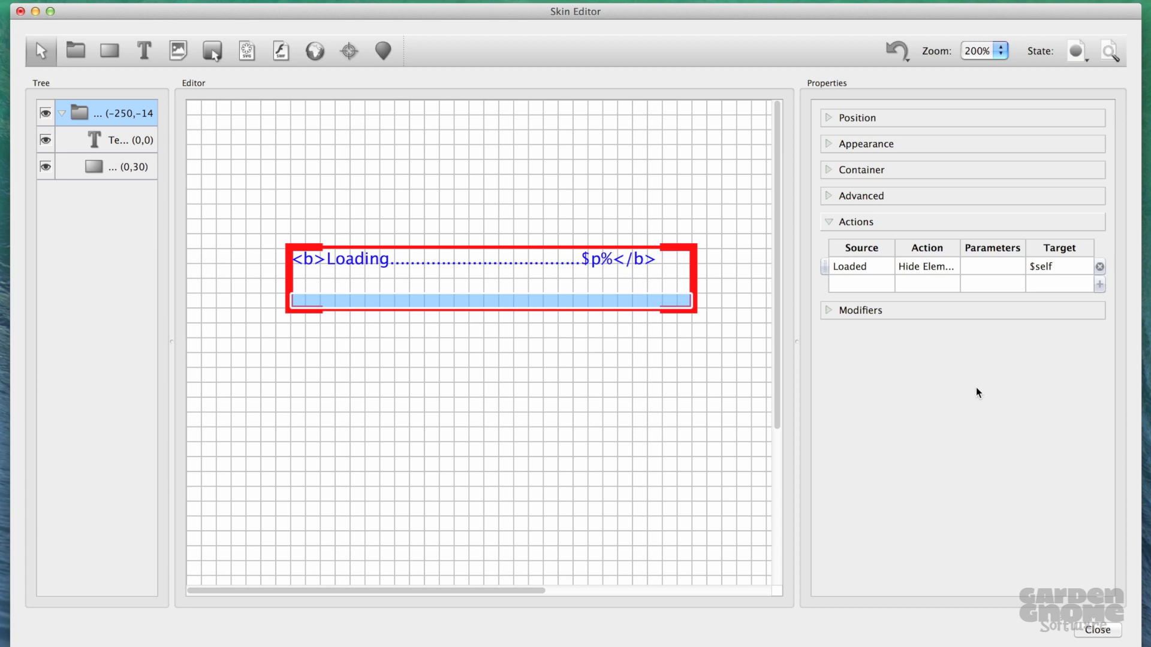
- Add a Scale X modifier with source Loading to the bar rectangle
{"action": "left_click", "coordinate": [137, 171]}
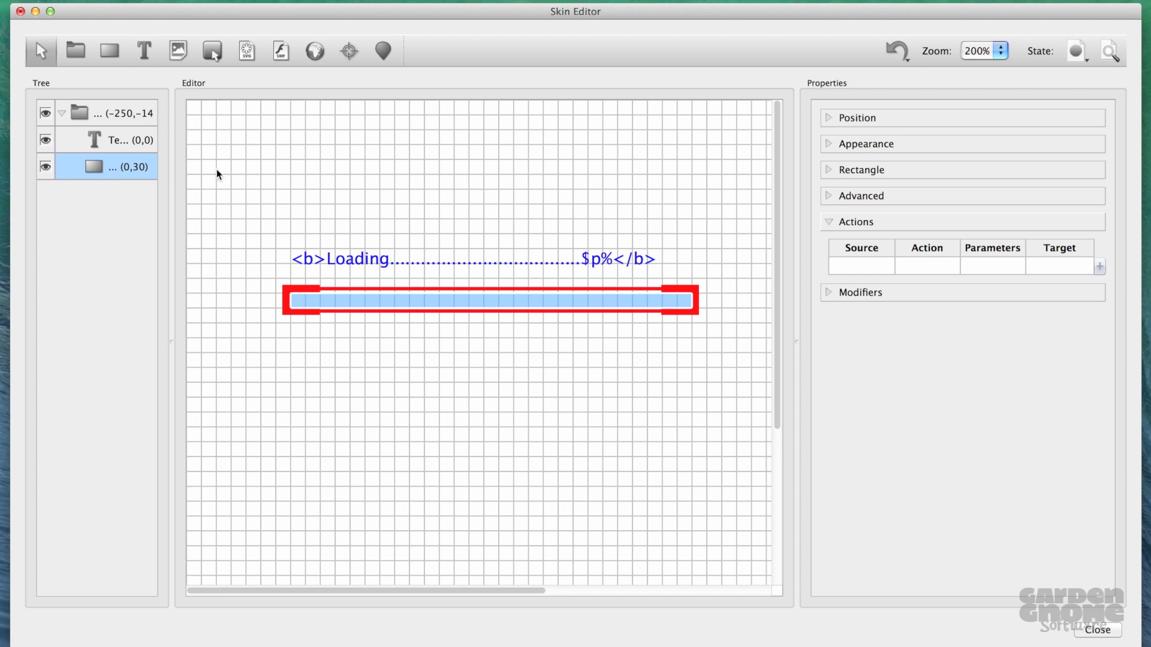
{"action": "left_click", "coordinate": [929, 294]}
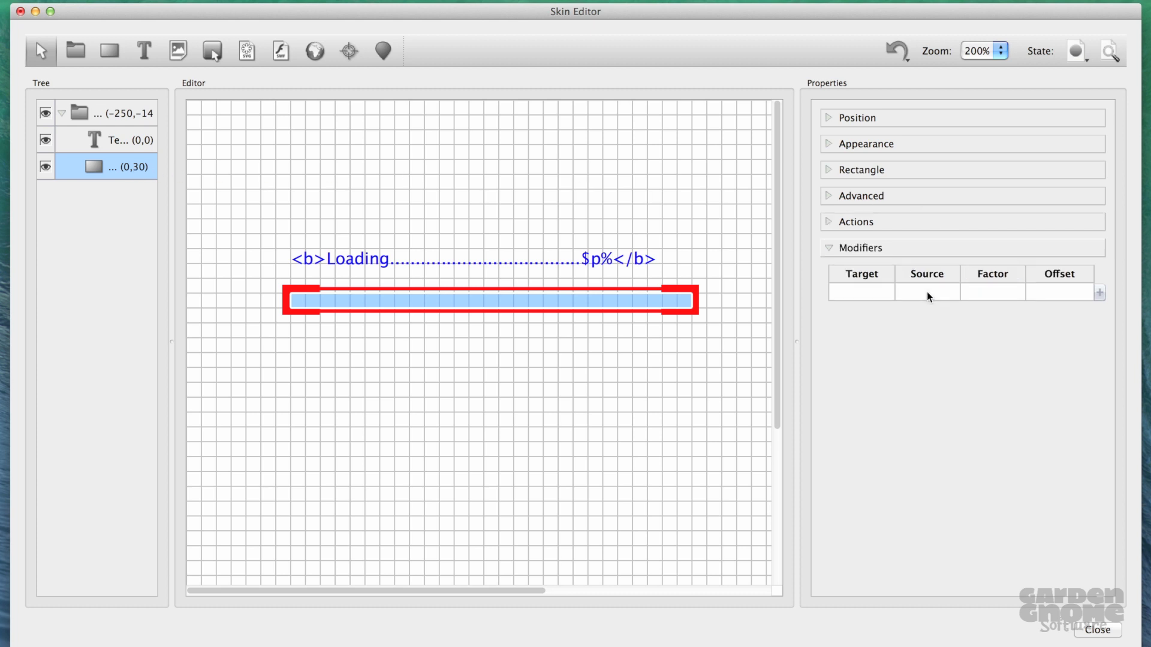
{"action": "double_click", "coordinate": [876, 298]}
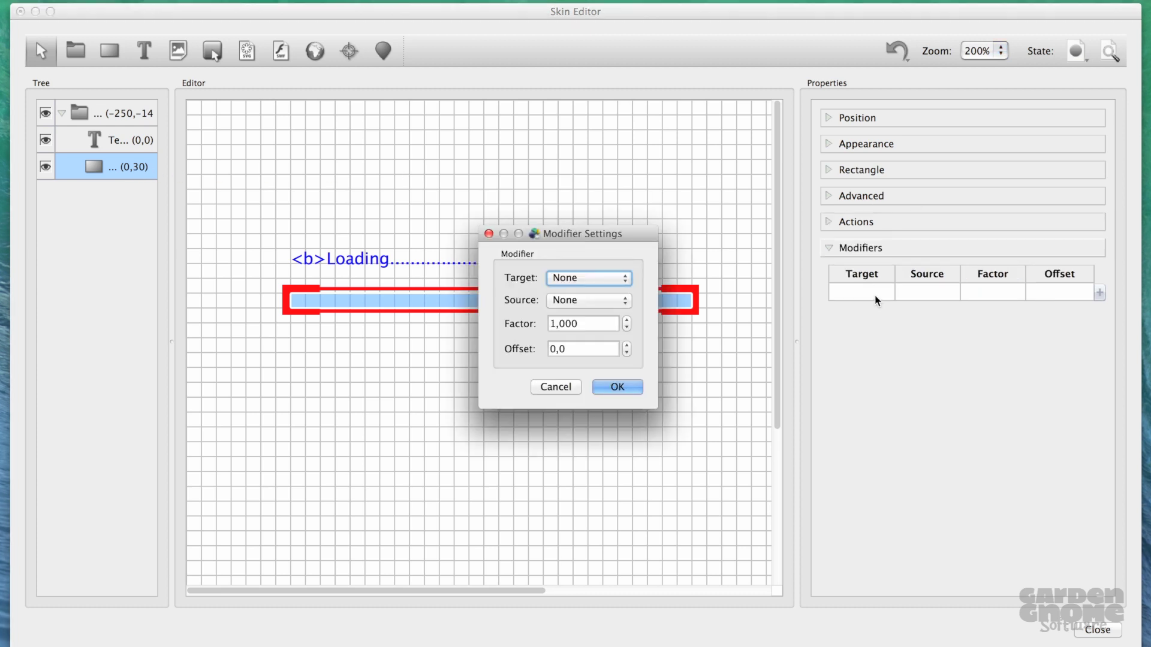
{"action": "left_click", "coordinate": [623, 279]}
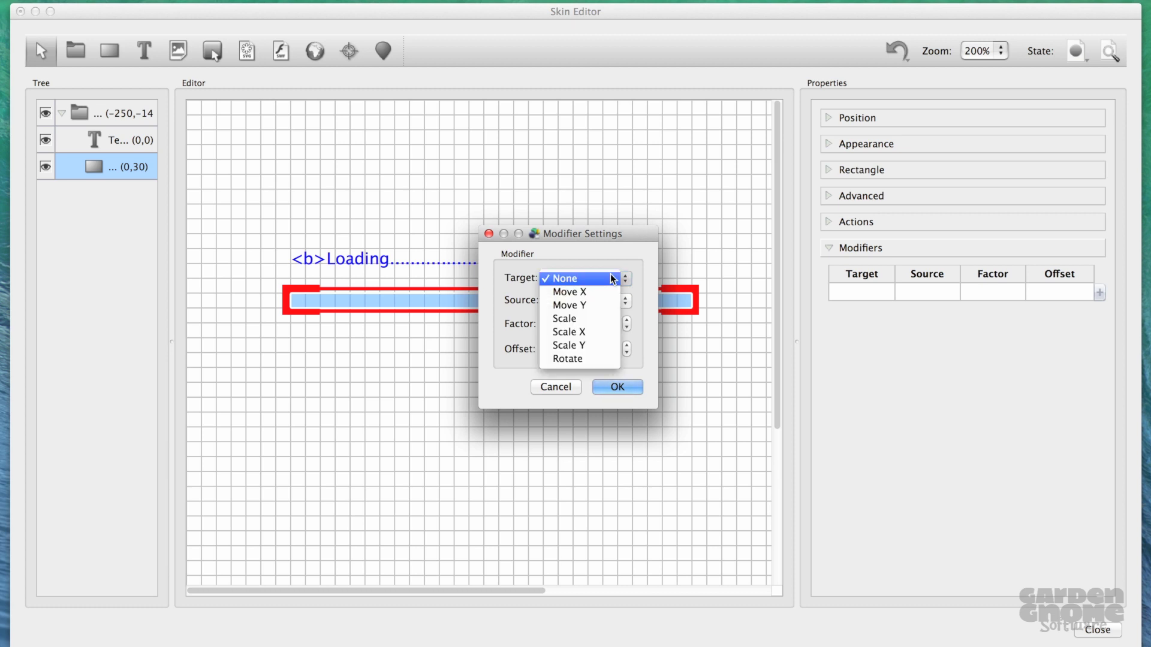
{"action": "left_click", "coordinate": [612, 333]}
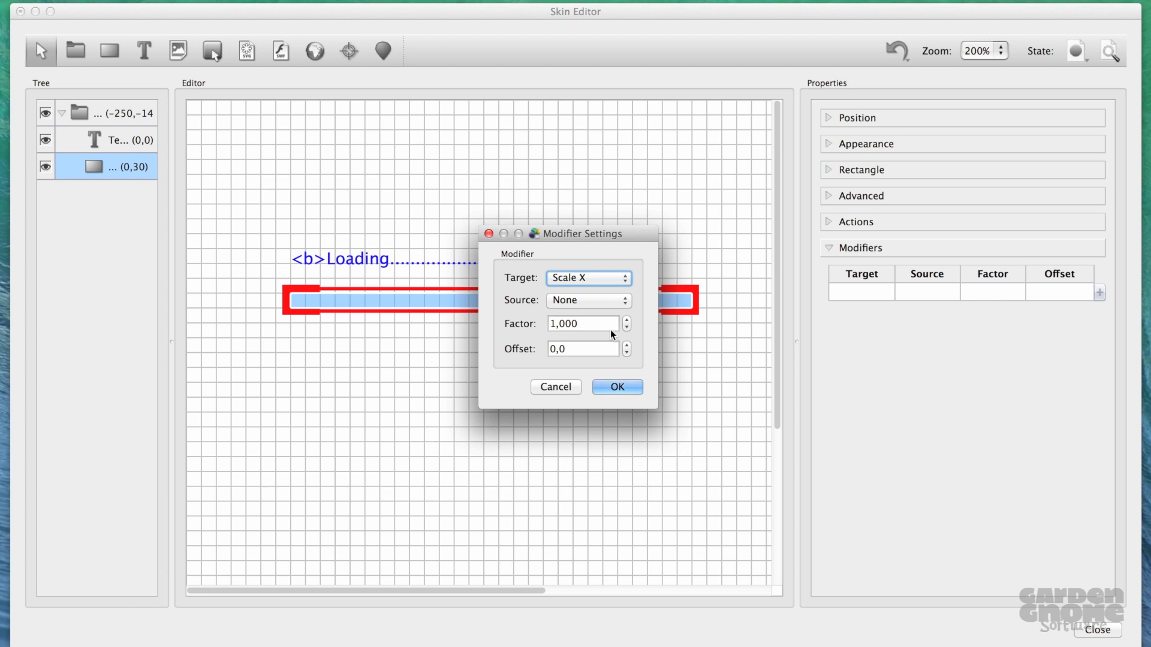
{"action": "left_click", "coordinate": [609, 302]}
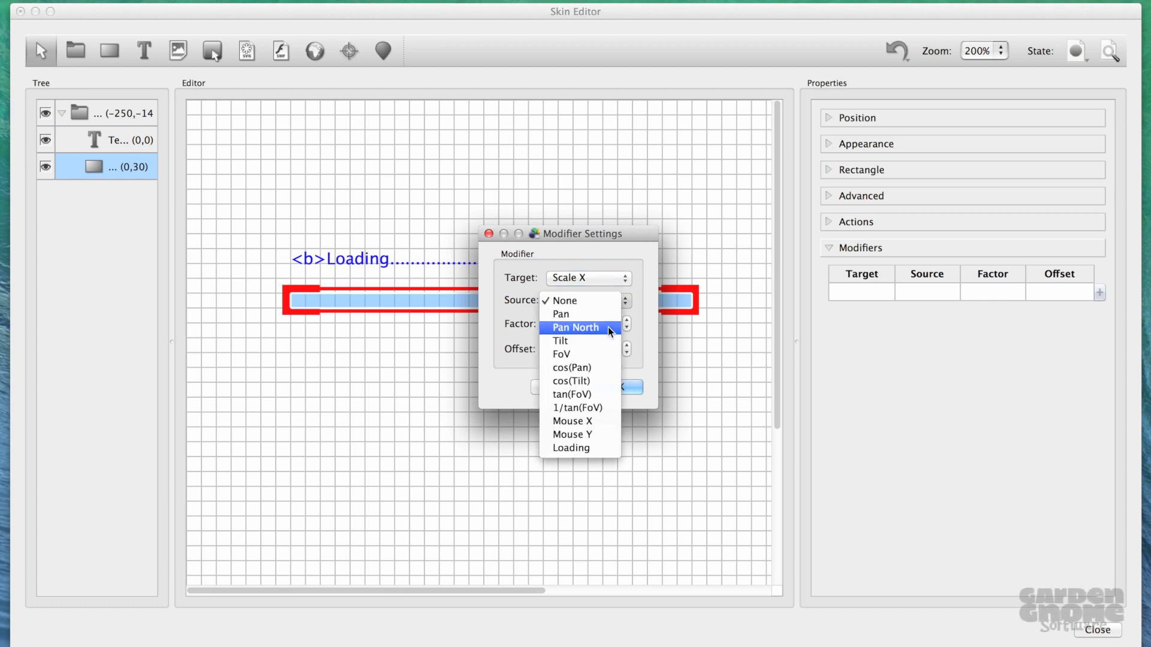
{"action": "left_click", "coordinate": [606, 448]}
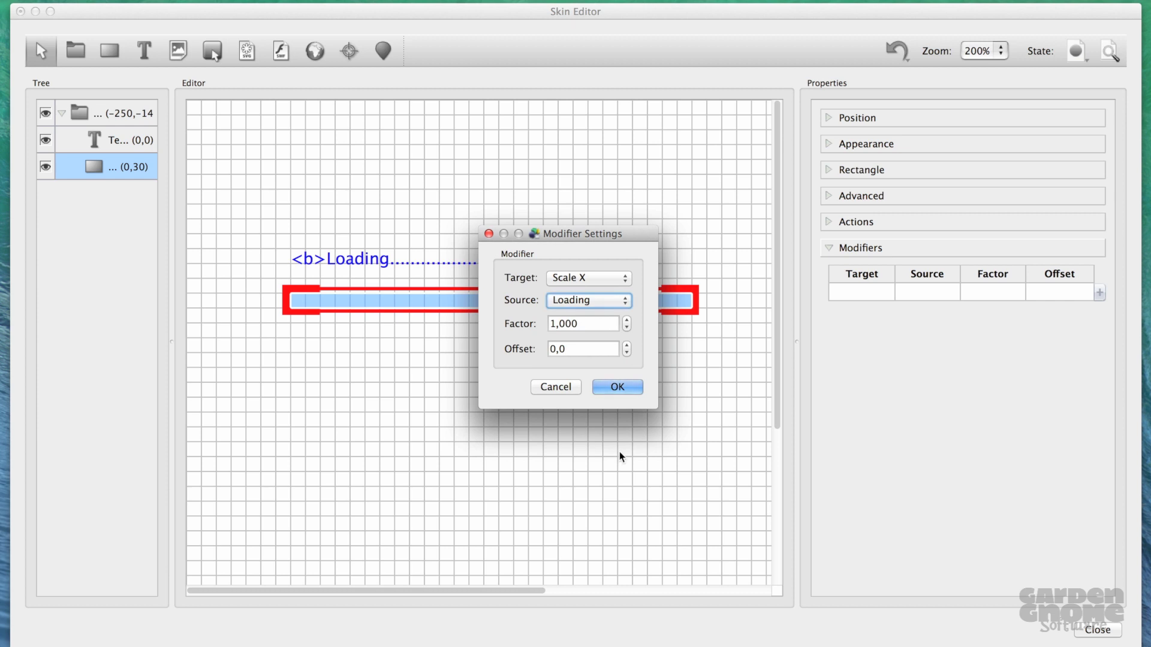
{"action": "left_click", "coordinate": [618, 387]}
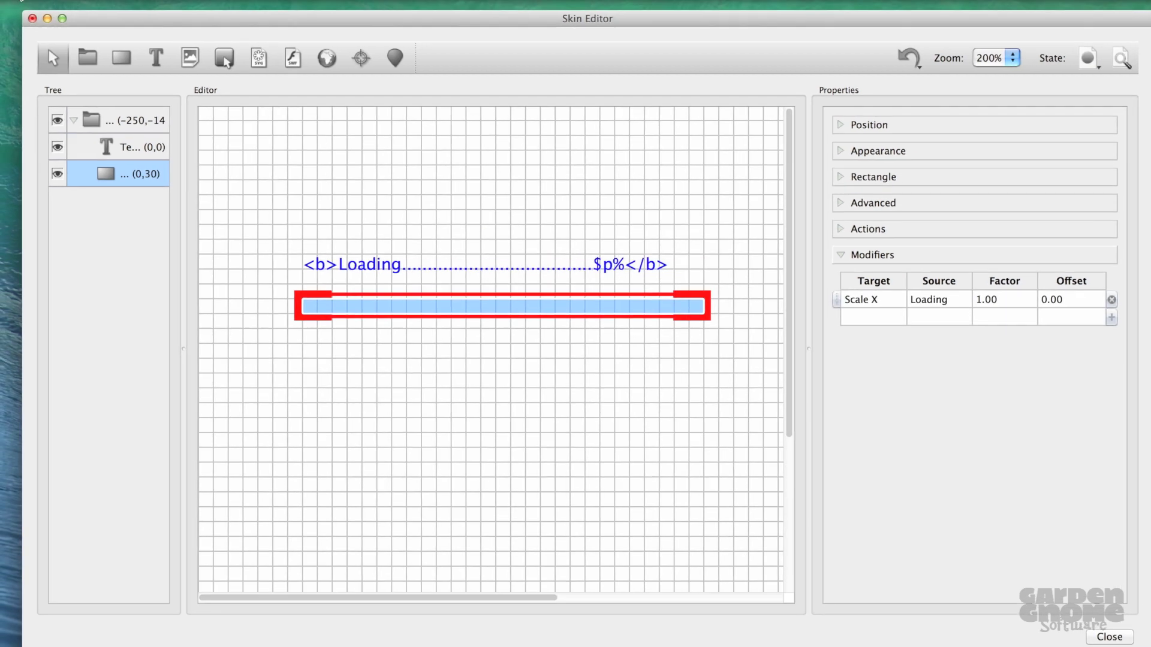
{"action": "left_click", "coordinate": [5, 0]}
- Save the skin as 'my loading bar.ggsk', assign it to the HTML5 output, and view it in the browser
{"action": "left_click", "coordinate": [95, 69]}
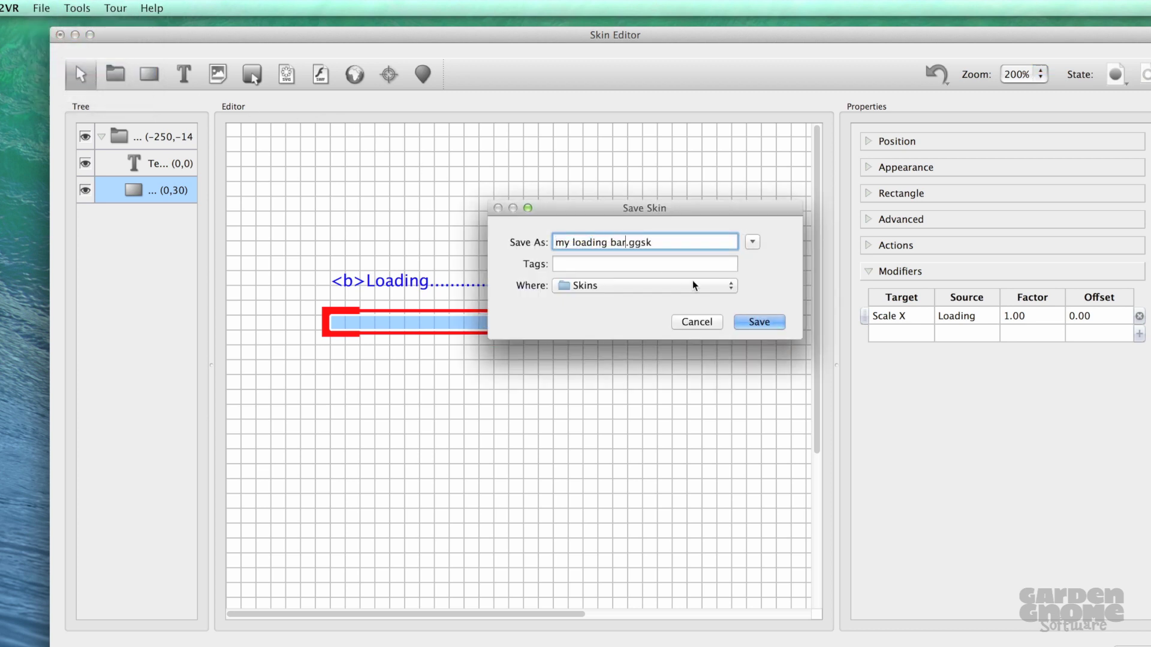
{"action": "left_click", "coordinate": [762, 323]}
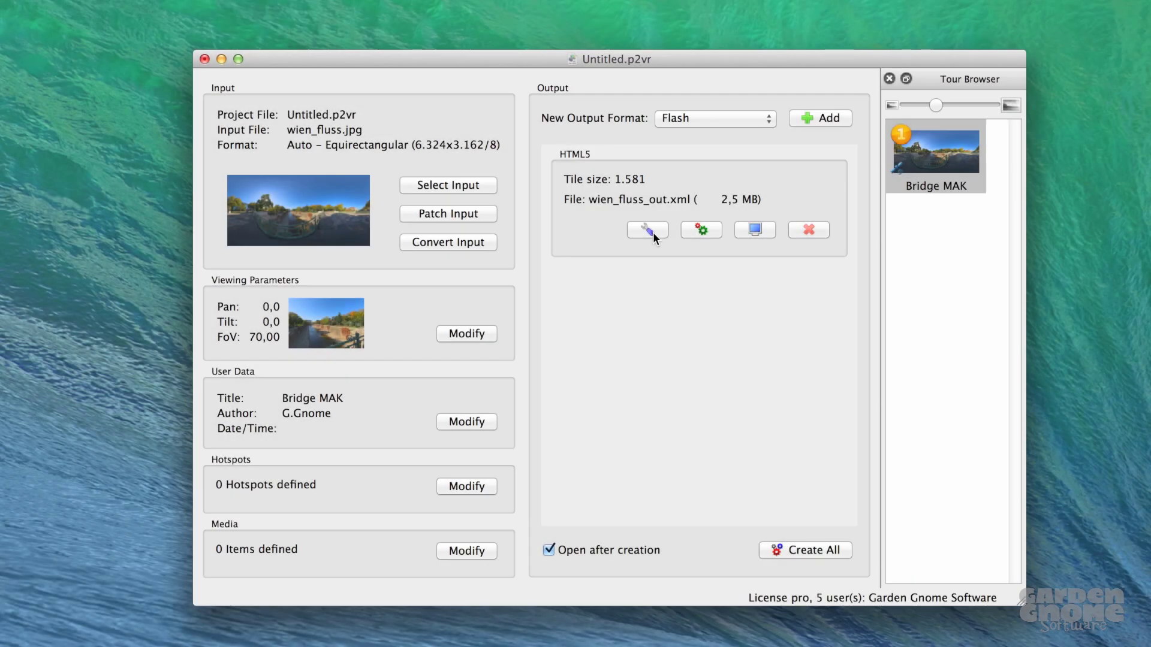
{"action": "left_click", "coordinate": [653, 232]}
{"action": "left_click", "coordinate": [838, 306]}
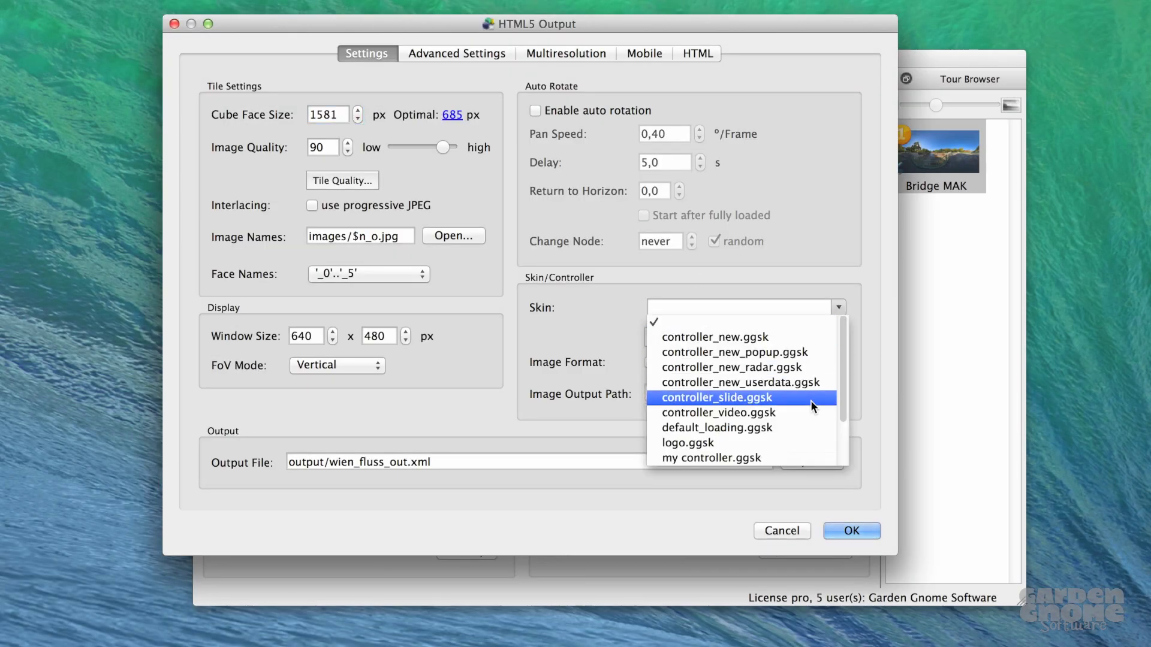
{"action": "scroll", "coordinate": [810, 400], "scroll_direction": "down", "scroll_amount": 2}
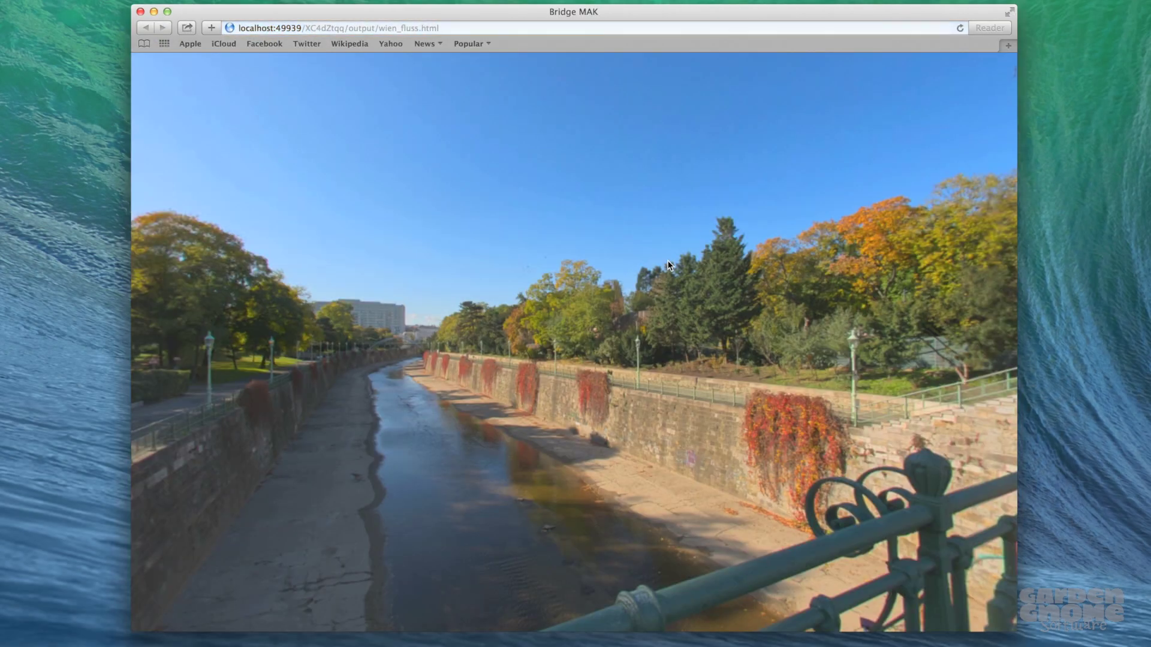
{"action": "left_click", "coordinate": [140, 11]}
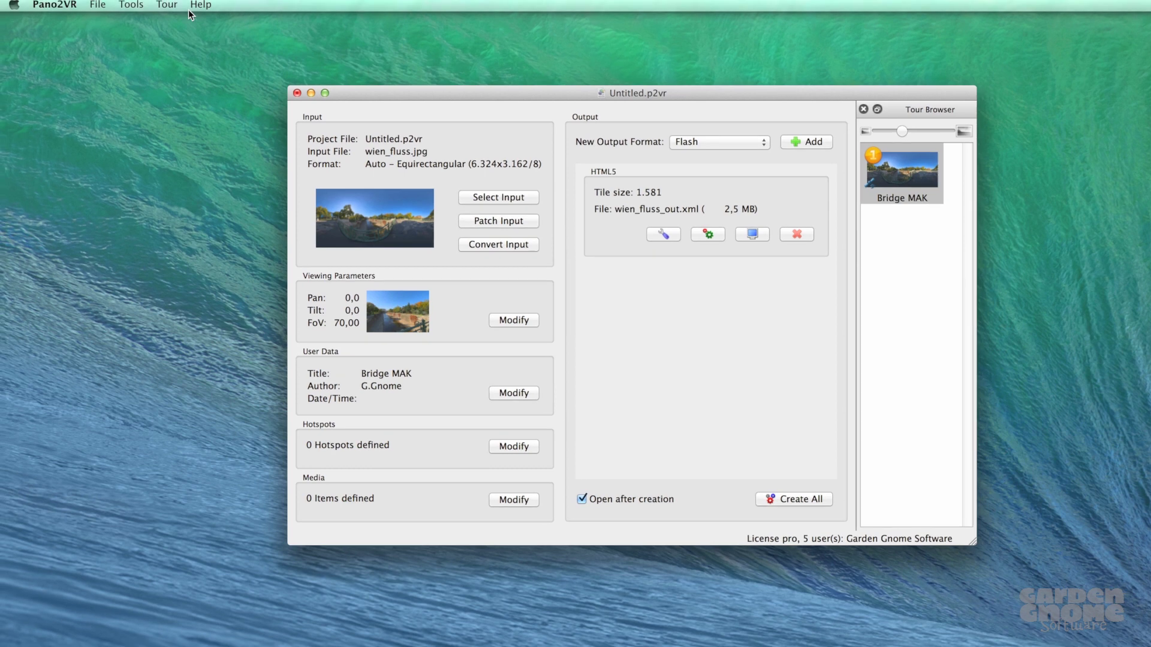
- Lower the integrated web server's speed limit to 500 and restart the server
{"action": "left_click", "coordinate": [130, 5]}
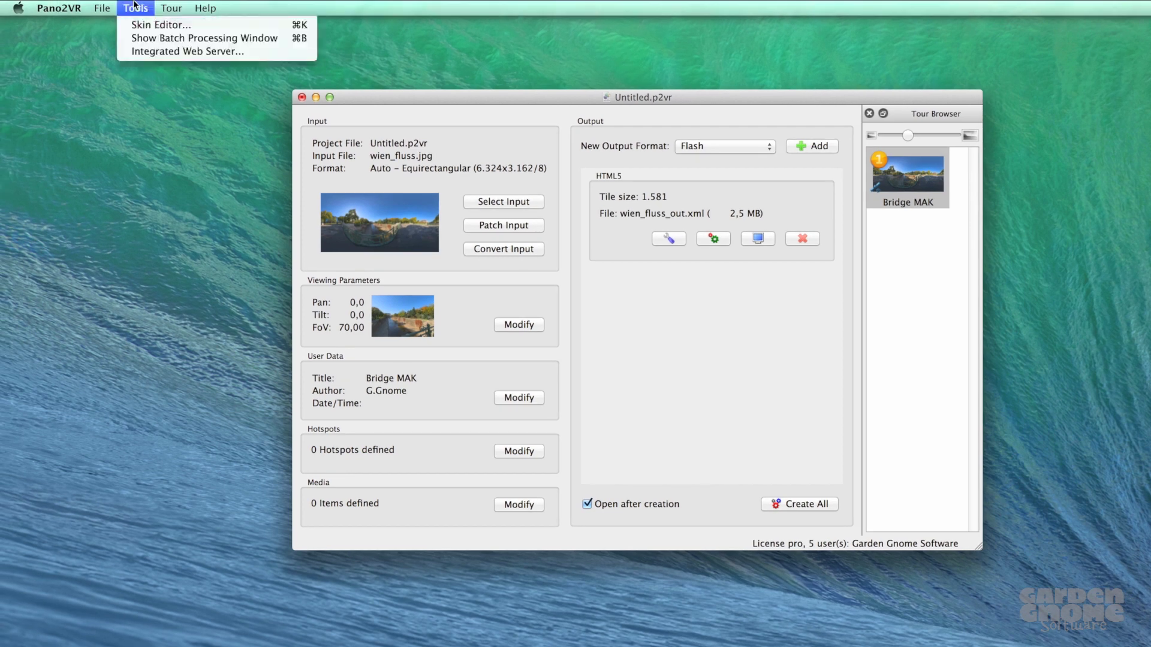
{"action": "left_click", "coordinate": [143, 44]}
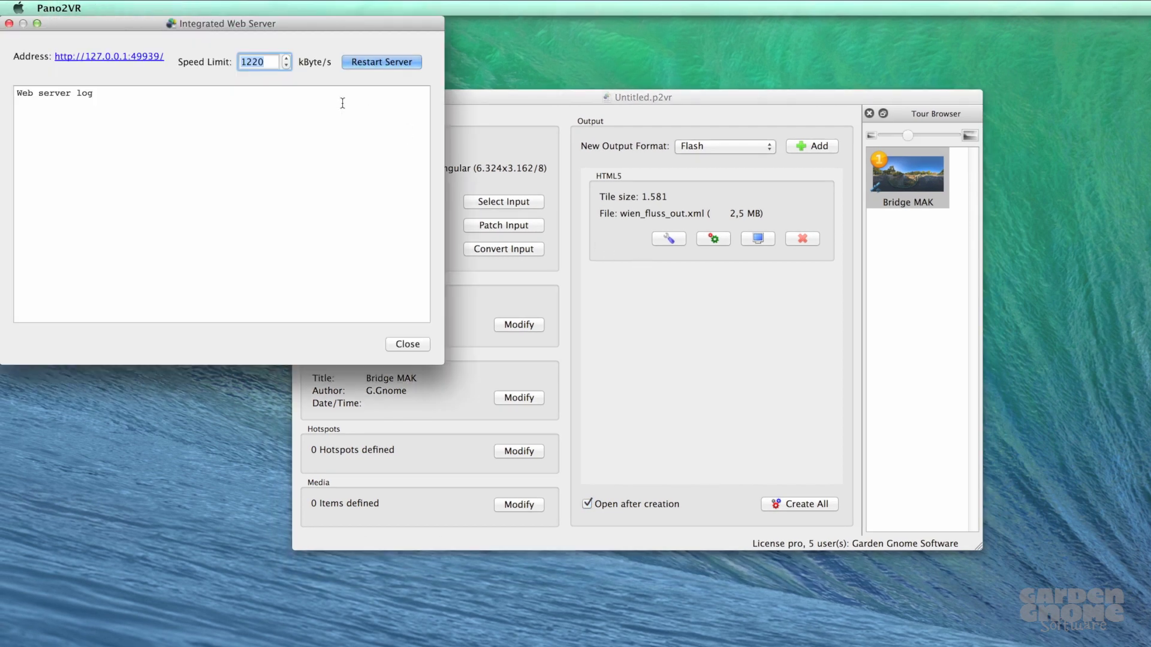
{"action": "type", "text": "500"}
{"action": "key", "text": "Return"}
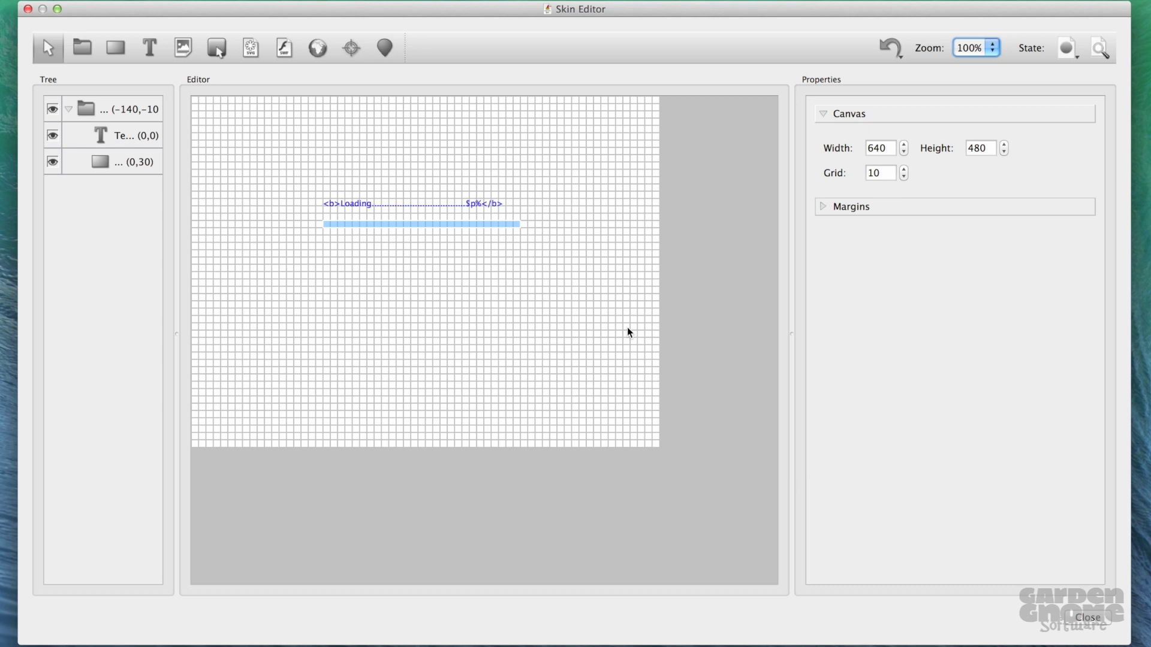
- Add a second action to the Loading Bar container with Reload as its trigger source
{"action": "left_click", "coordinate": [148, 107]}
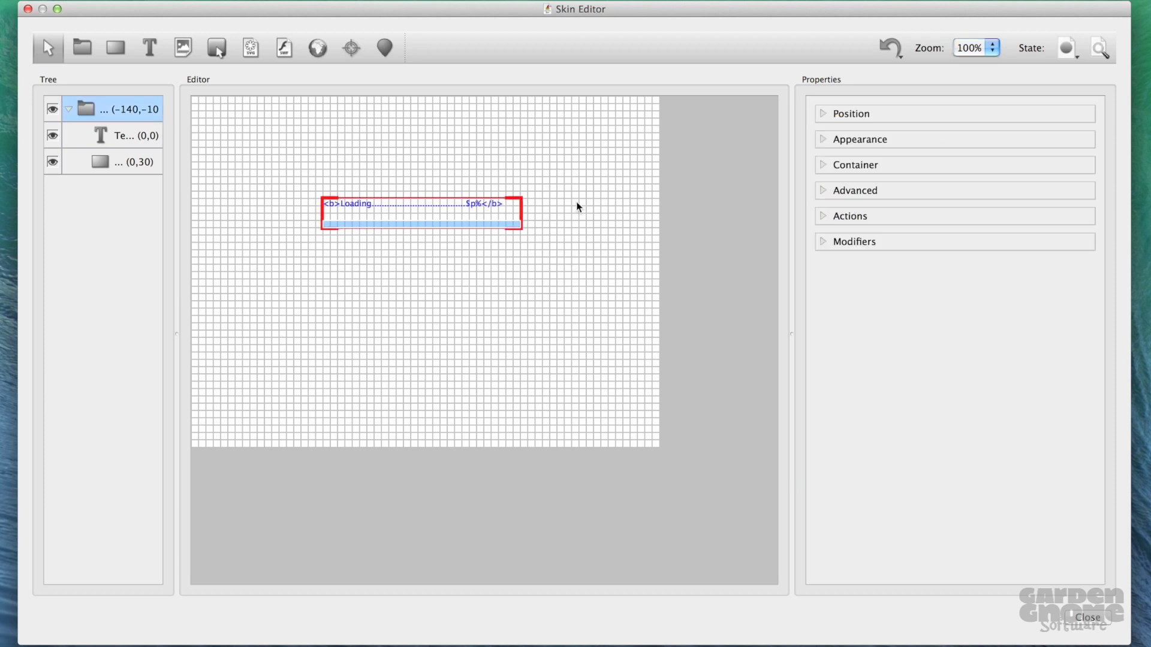
{"action": "left_click", "coordinate": [881, 224]}
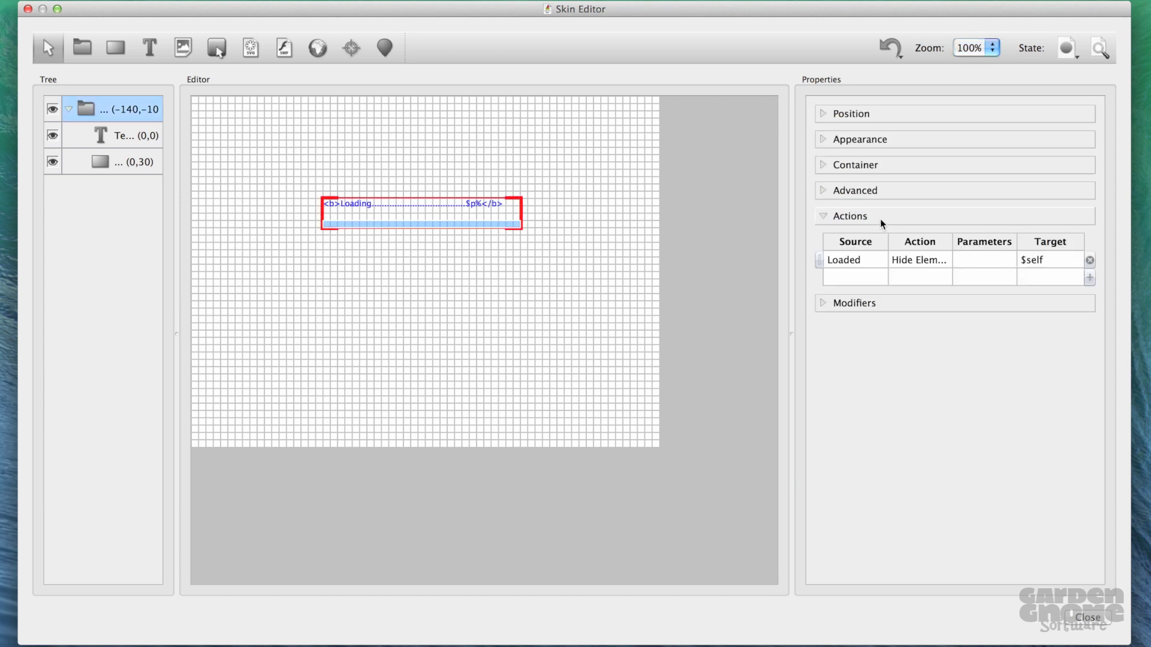
{"action": "left_click", "coordinate": [1090, 278]}
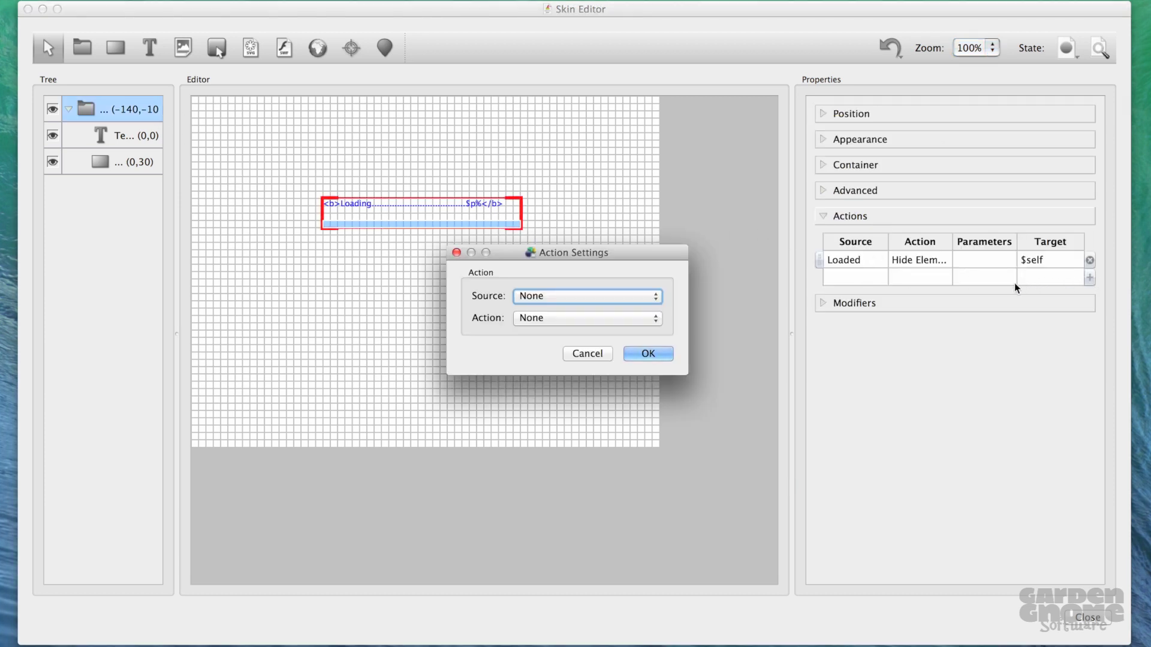
{"action": "left_click", "coordinate": [600, 296]}
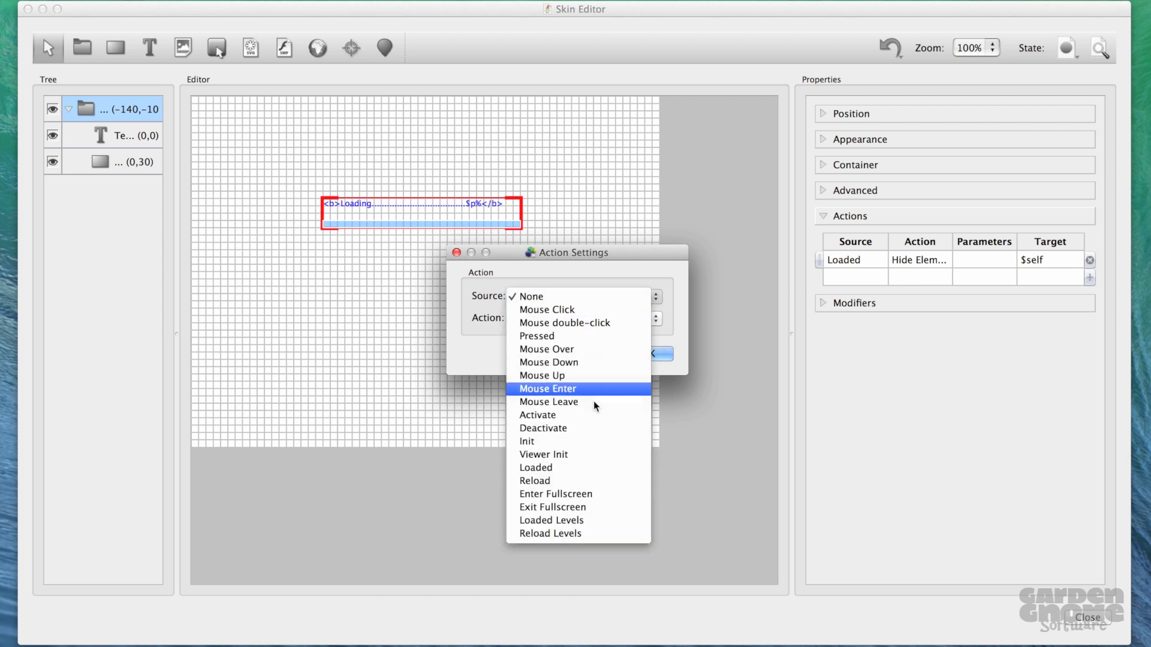
{"action": "left_click", "coordinate": [596, 480]}
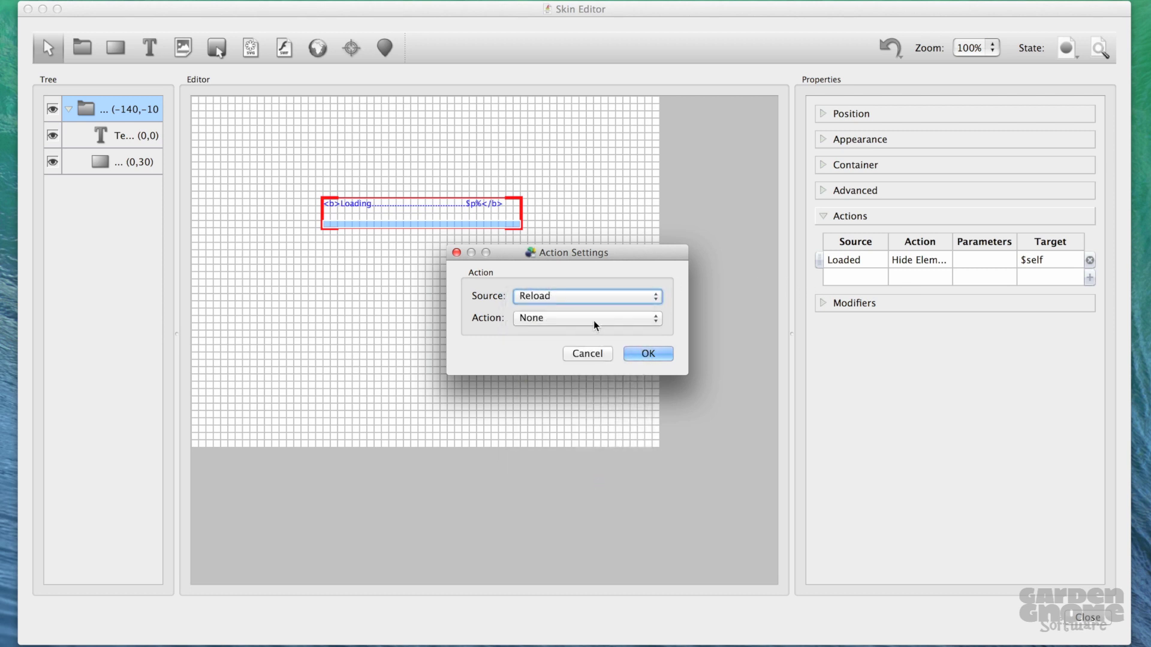